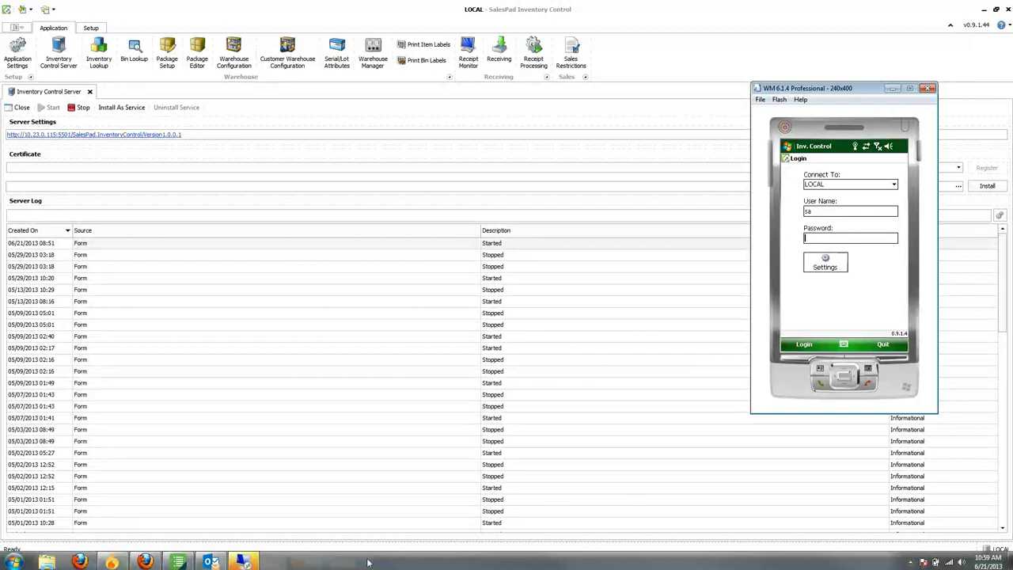
Step: Keep the Inventory Control server running beside the emulator's LOCAL login screen, with a user name entered
mouse_move(211, 562)
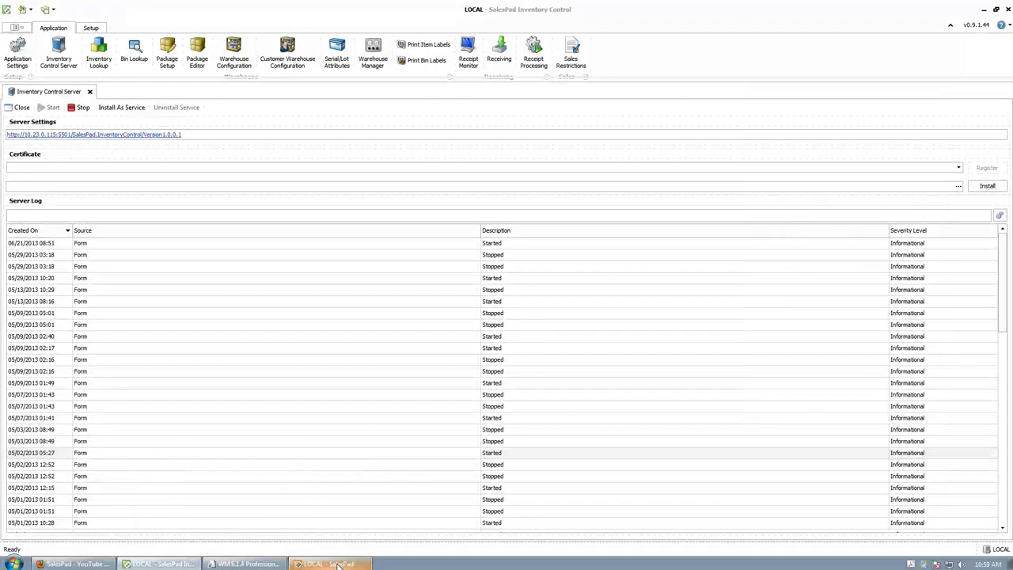
Step: Open vendor A Travel Company and start a new standard purchase order
left_click(338, 565)
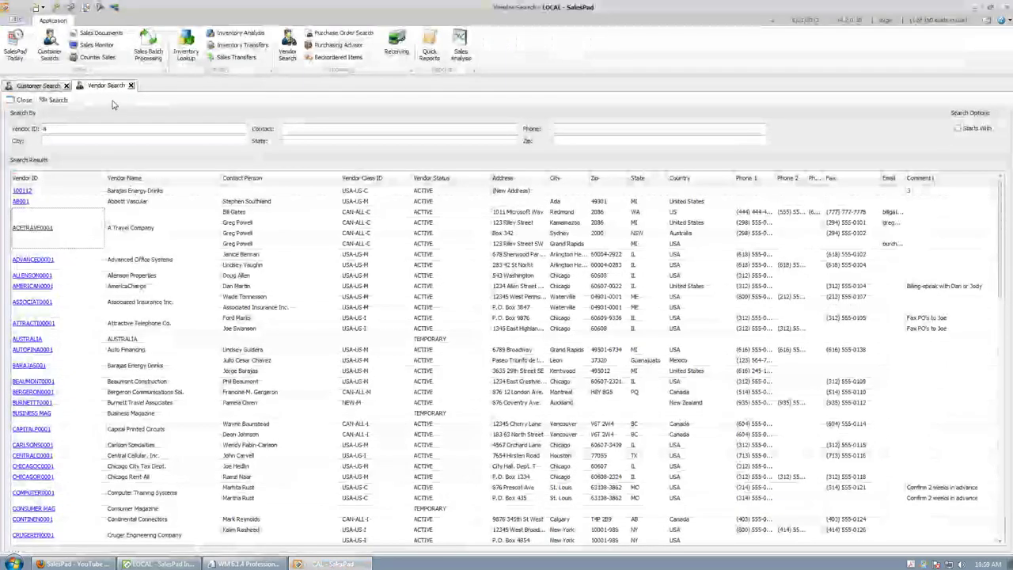
double_click(48, 231)
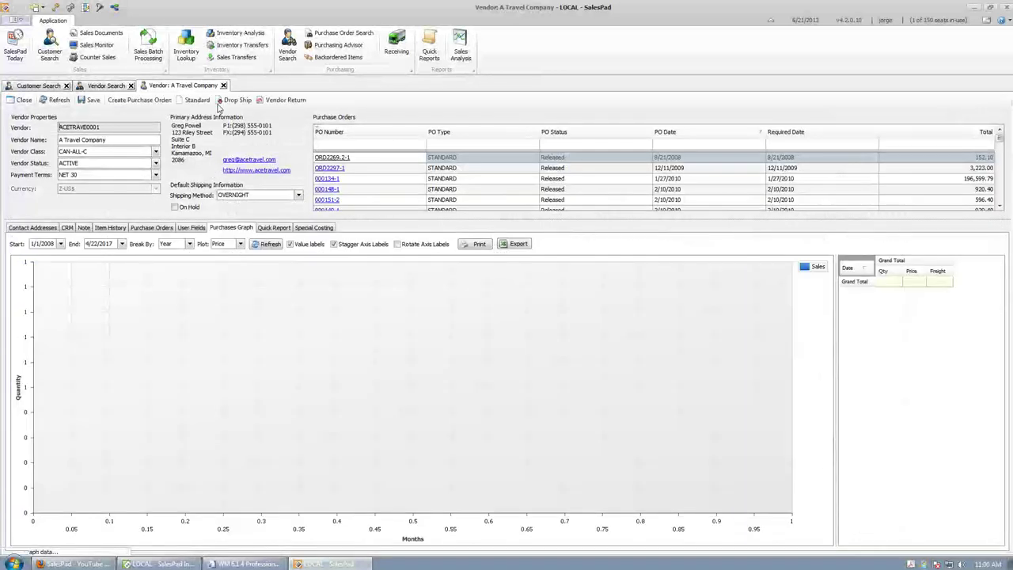
left_click(194, 100)
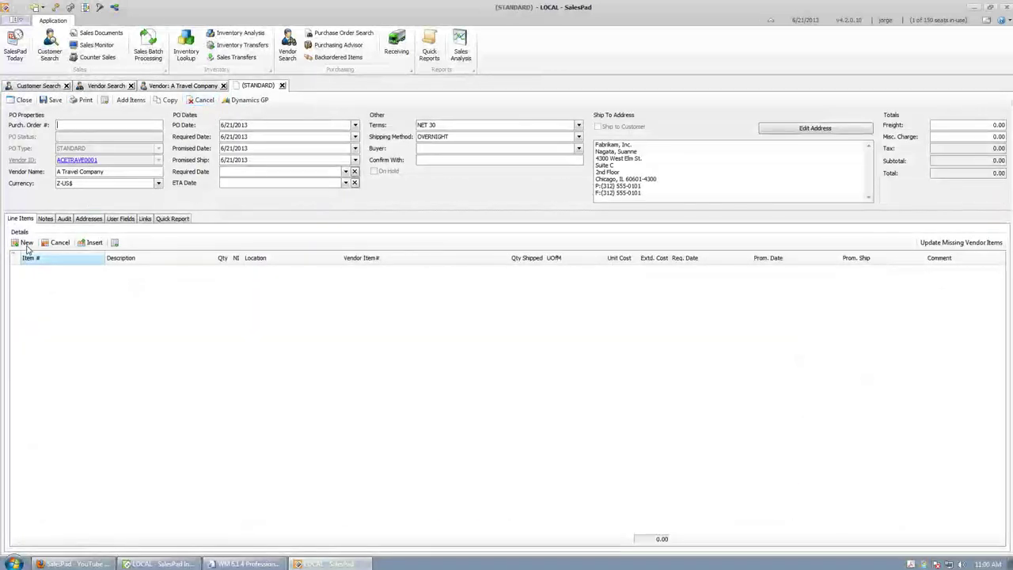
Step: Add order lines A100 Audio System and 100XLG Green Phone, quantity 3 each
left_click(23, 243)
left_click(64, 269)
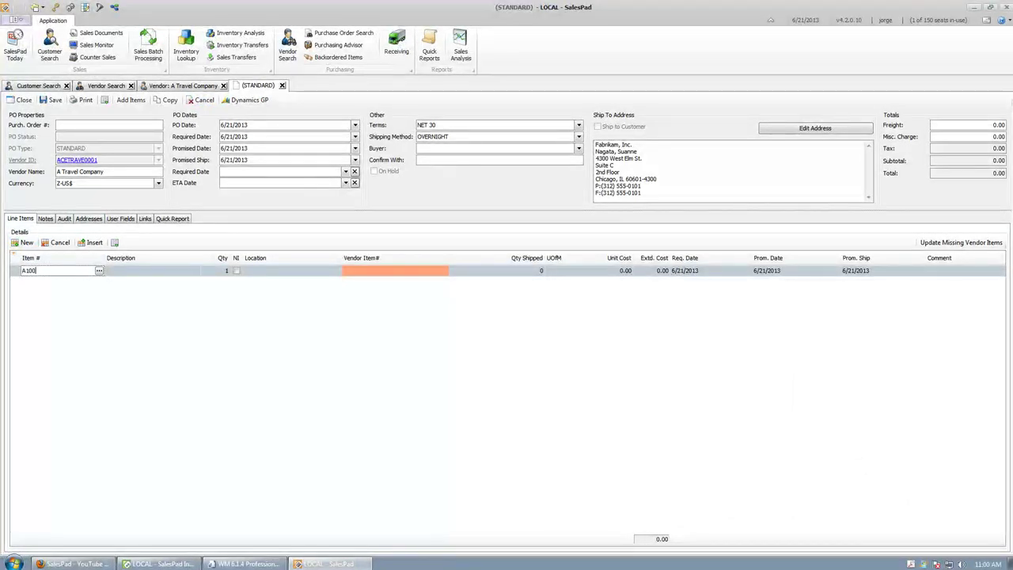
key("Tab")
key("End")
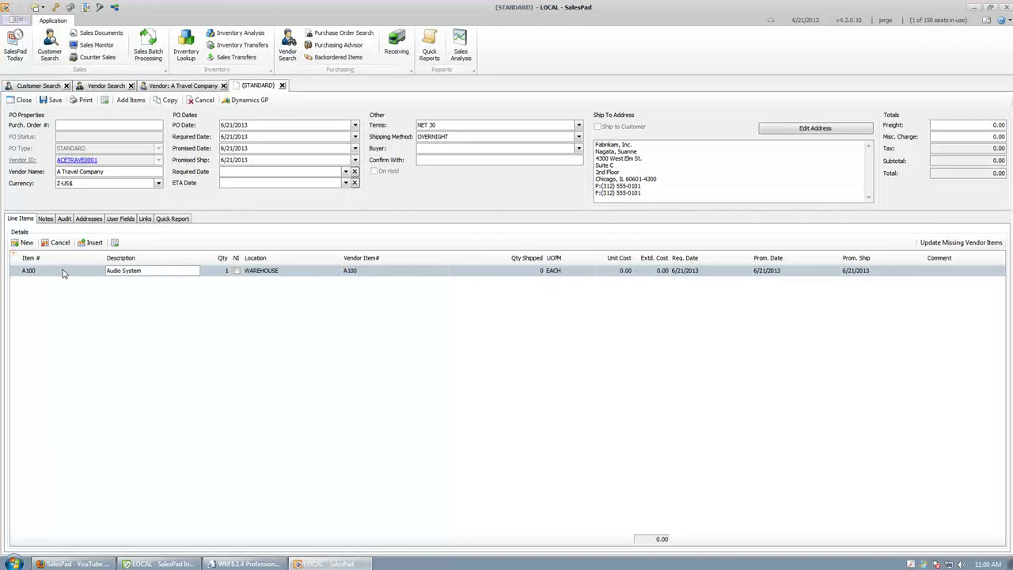
key("Return")
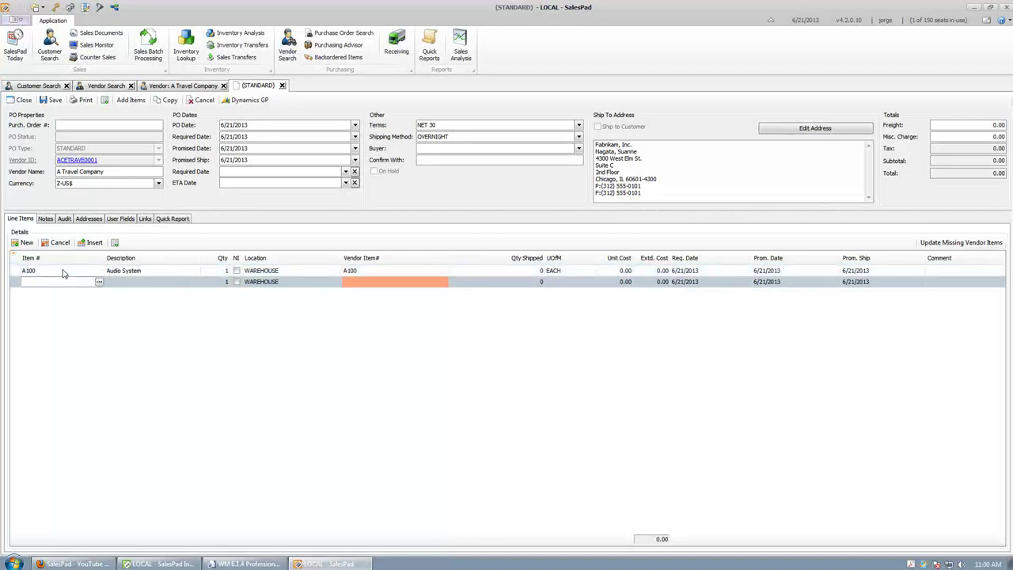
type("100XLG")
key("Tab")
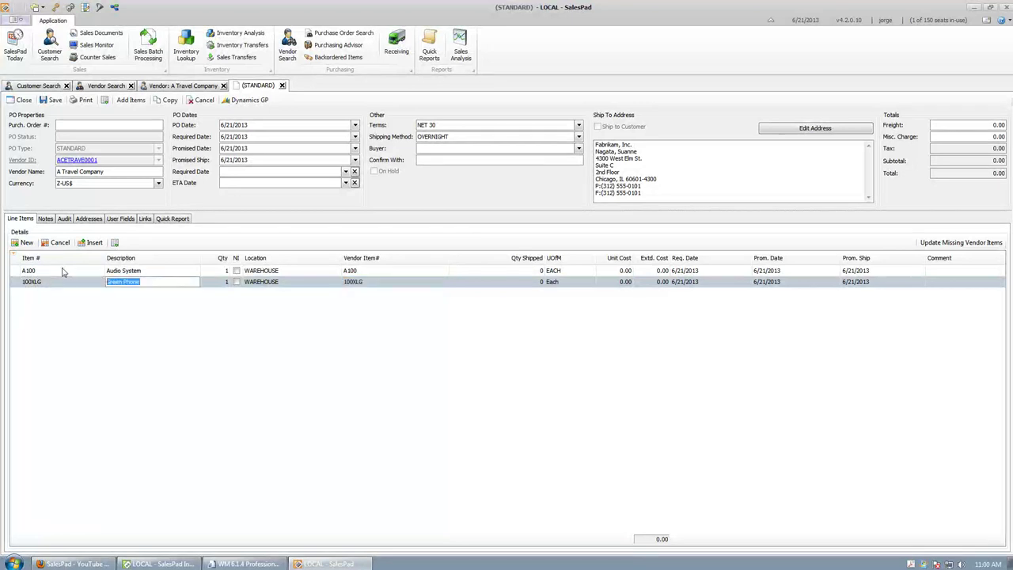
key("Tab")
type("3")
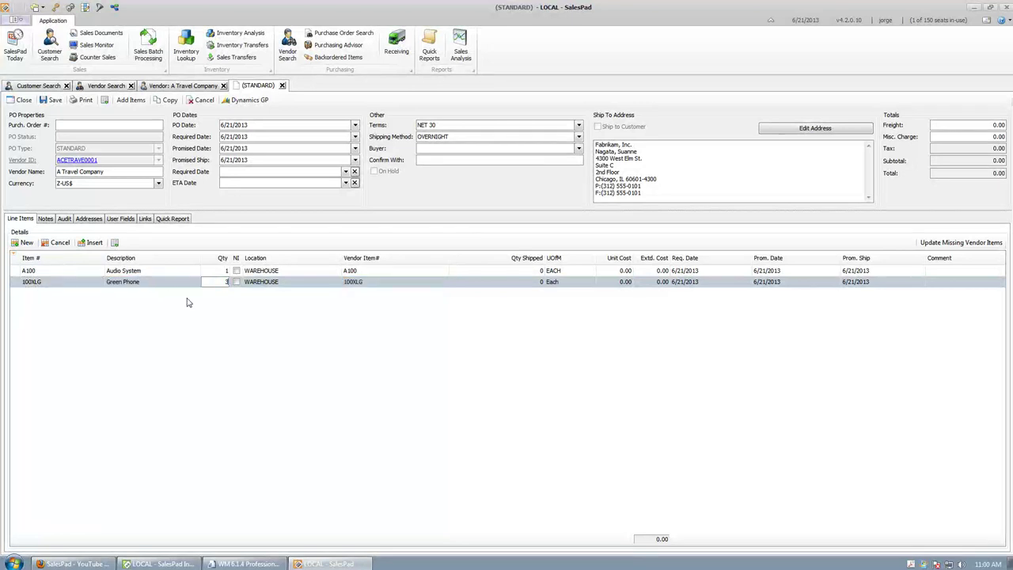
key("Up")
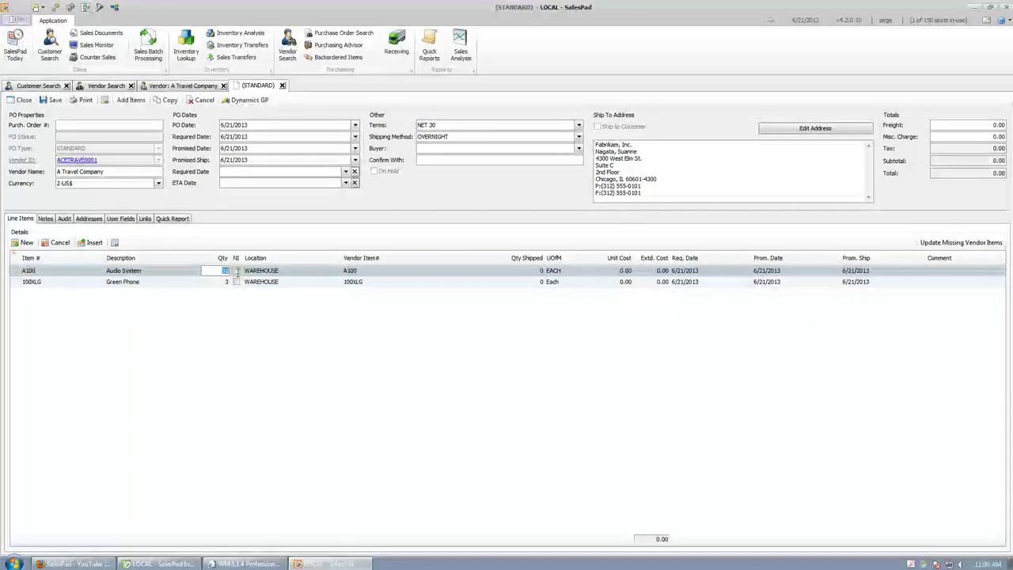
Step: Set unit costs of 10.00 for A100 and 20.00 for the Green Phone, then save
left_click(606, 271)
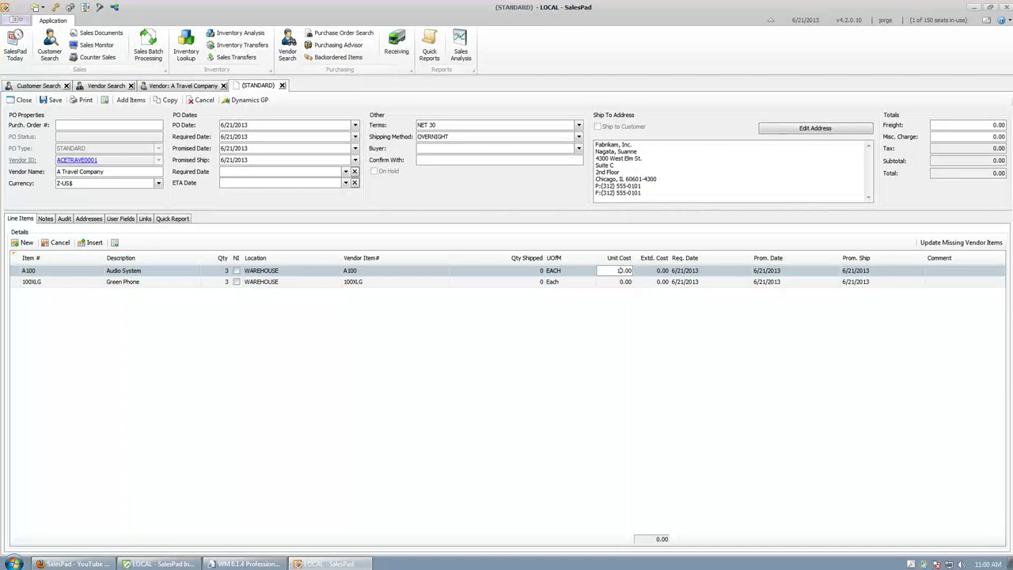
type("1")
left_click(622, 283)
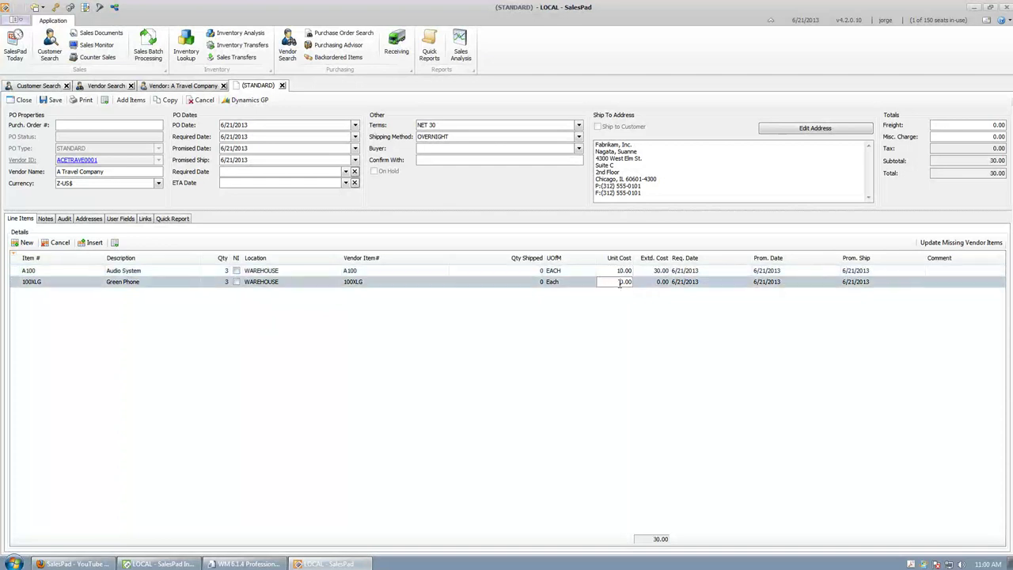
key("Return")
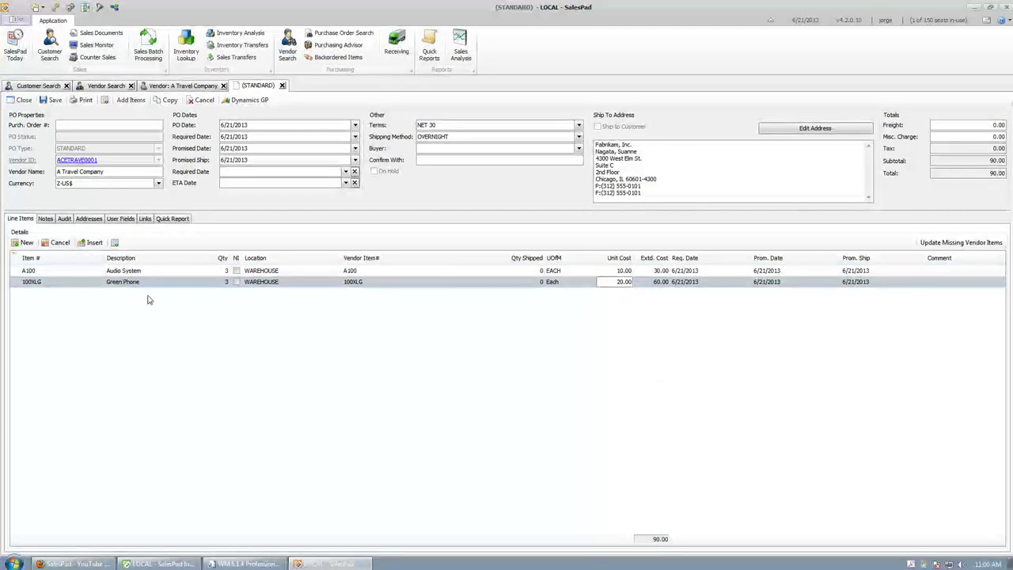
left_click(51, 101)
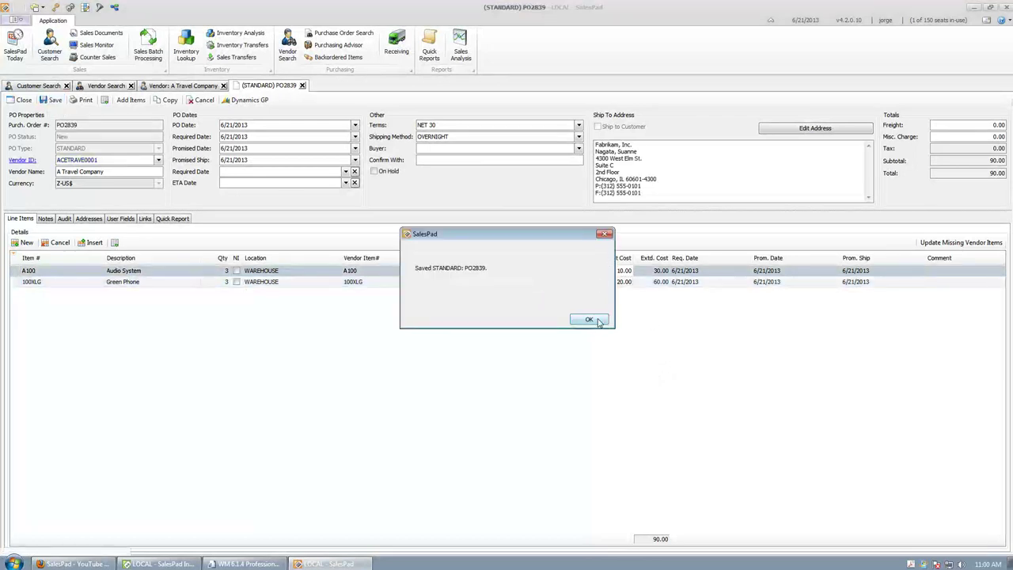
Step: Confirm the save, copy the Purch. Order # to the clipboard, close the PO and minimize SalesPad
left_click(590, 320)
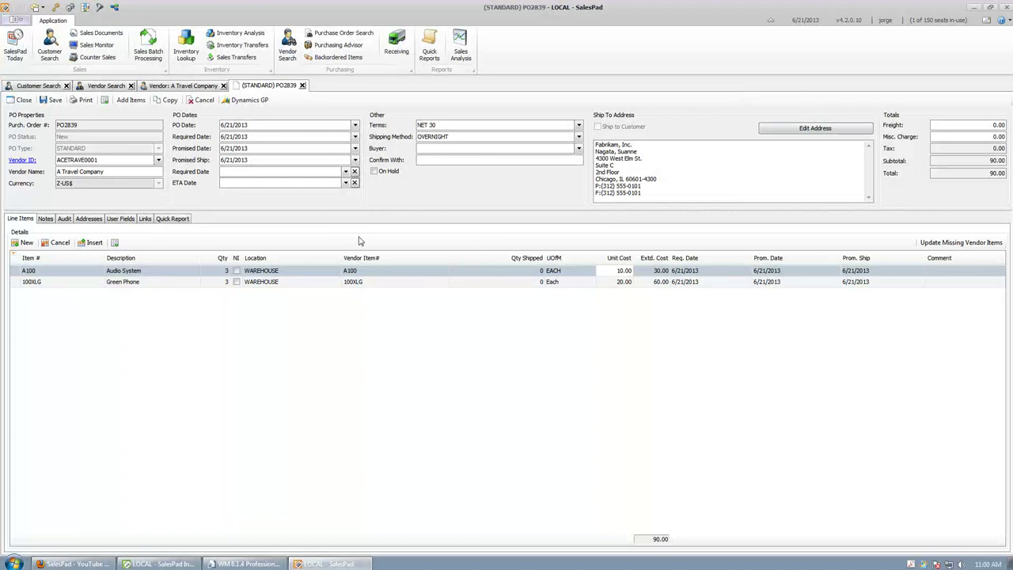
left_click_drag(77, 126, 59, 128)
right_click(68, 126)
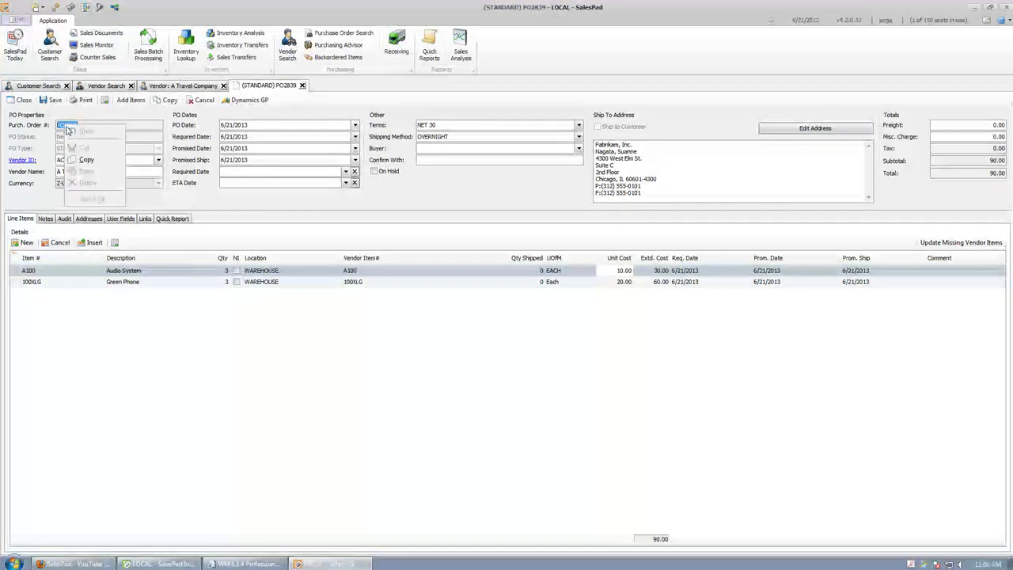
left_click(89, 158)
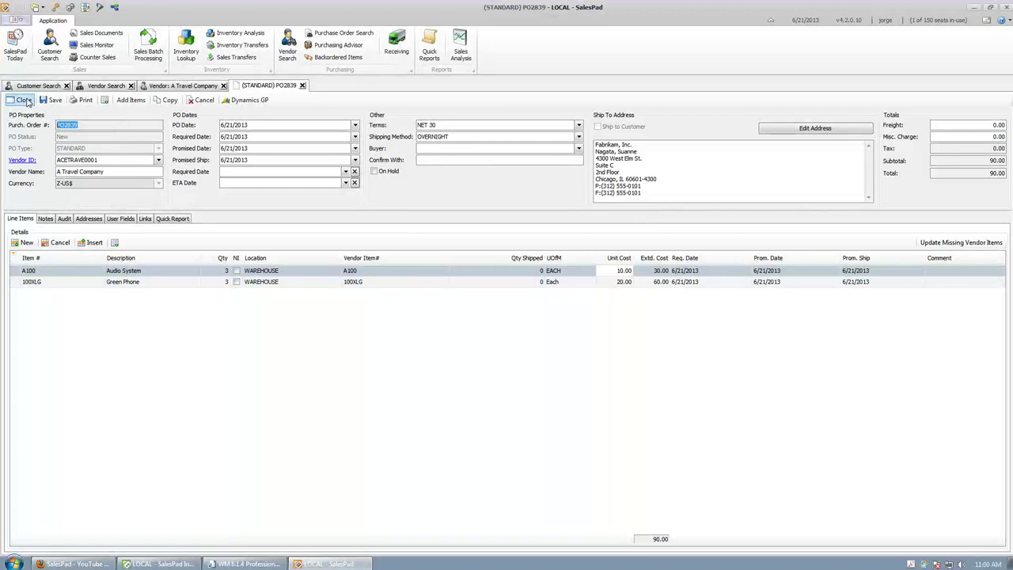
left_click(24, 100)
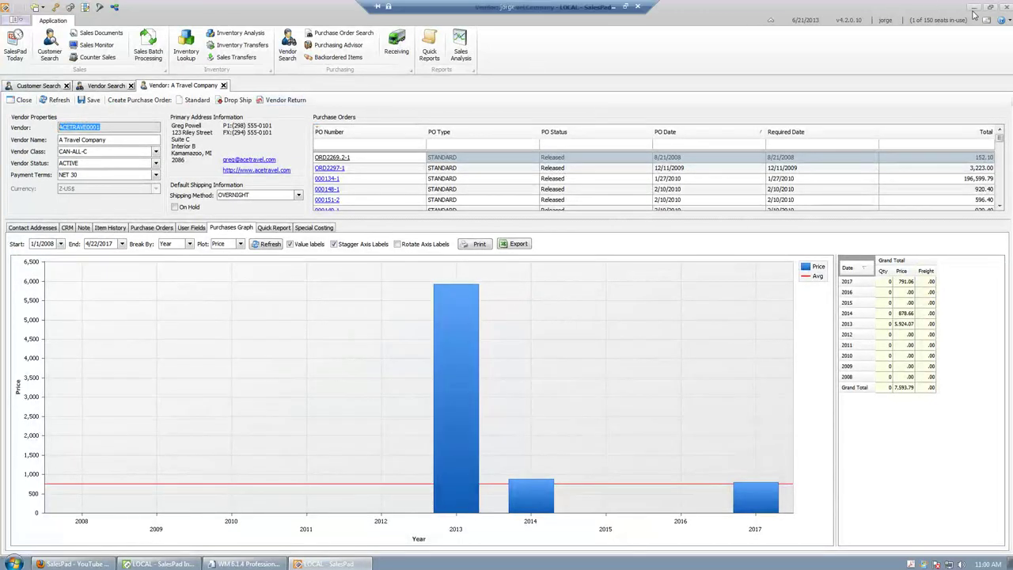
left_click(974, 7)
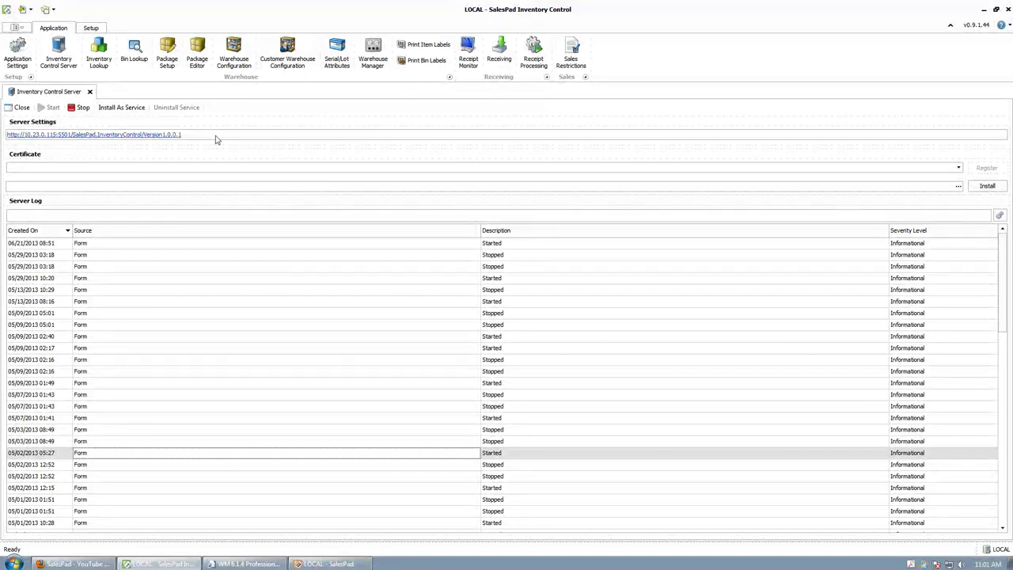
Step: In Receipt Processing, filter by the pasted PO number to list PO2839 (New, 90.00)
left_click(541, 56)
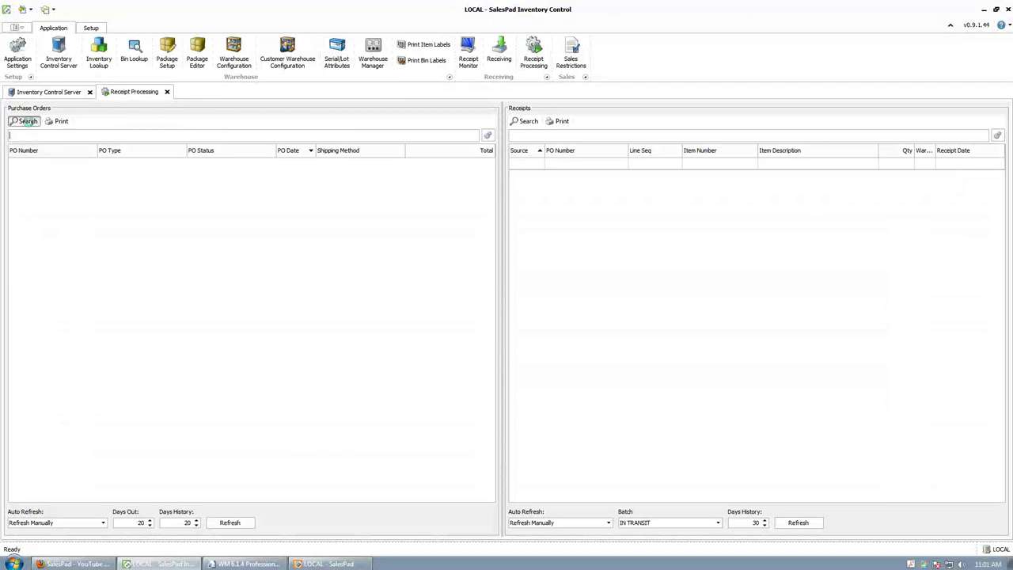
left_click(26, 122)
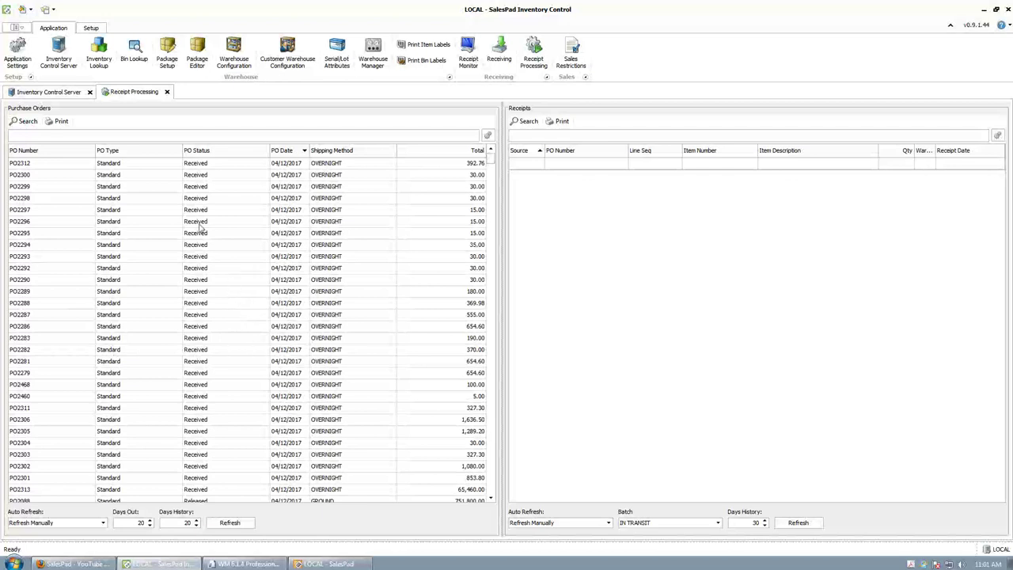
left_click(127, 135)
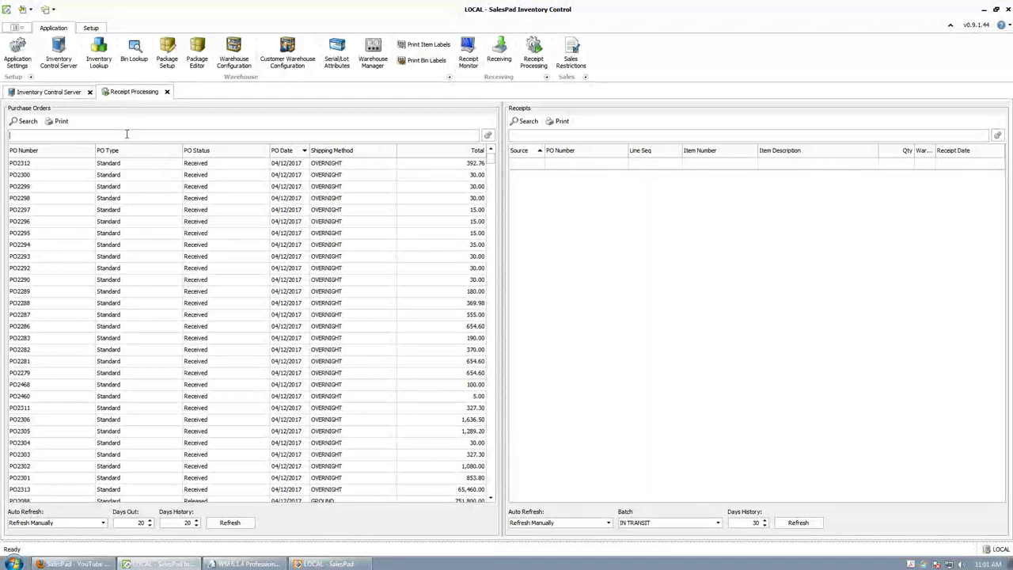
right_click(129, 136)
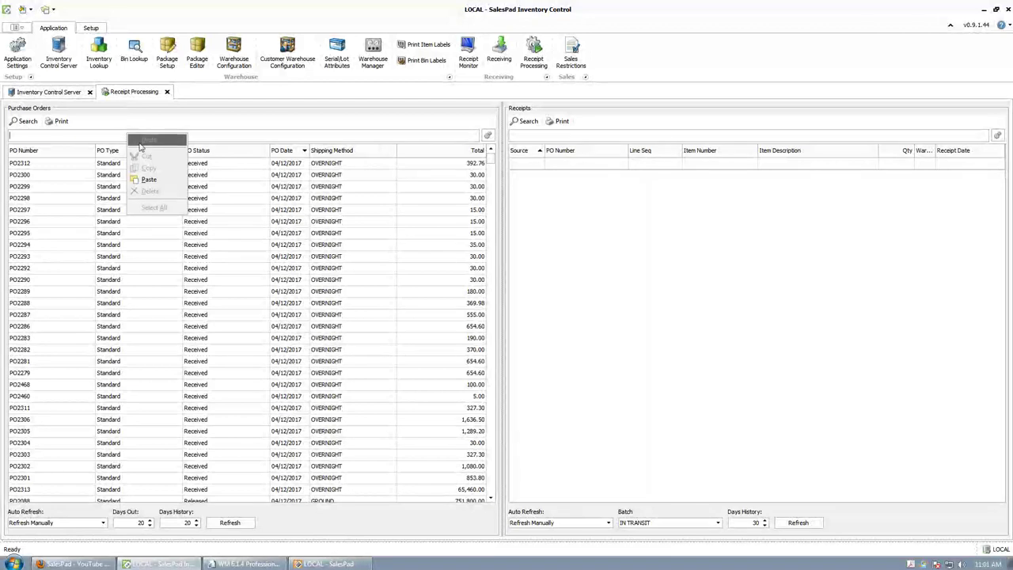
left_click(158, 181)
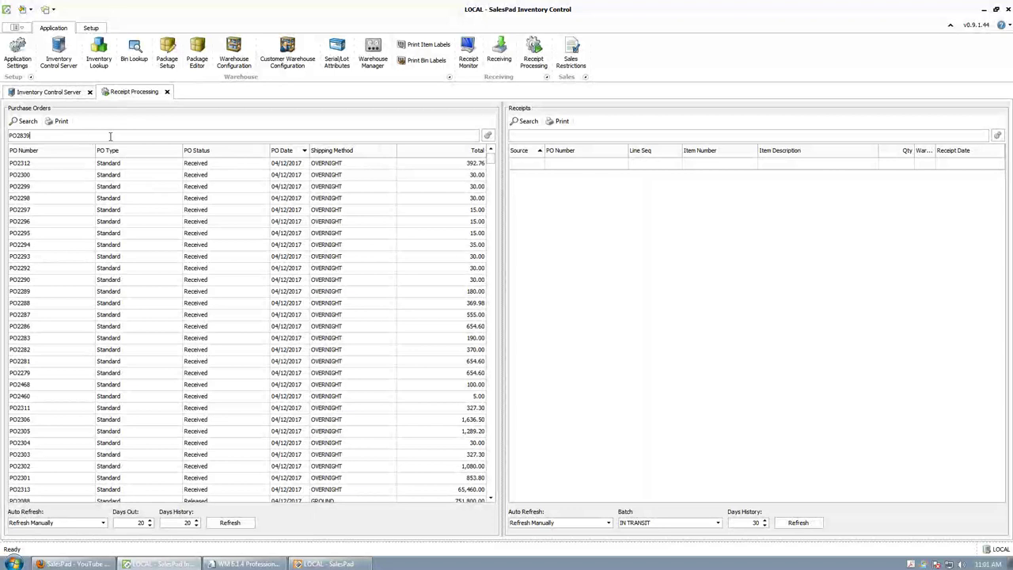
left_click(27, 123)
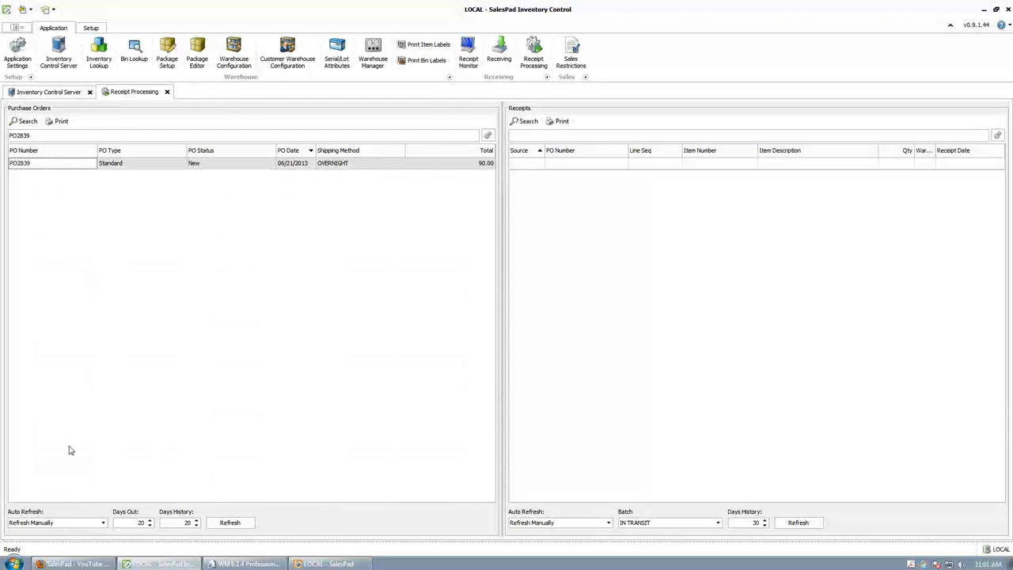
Step: Print PO2839 using format po6 with Preview checked, then close the preview window
left_click(62, 122)
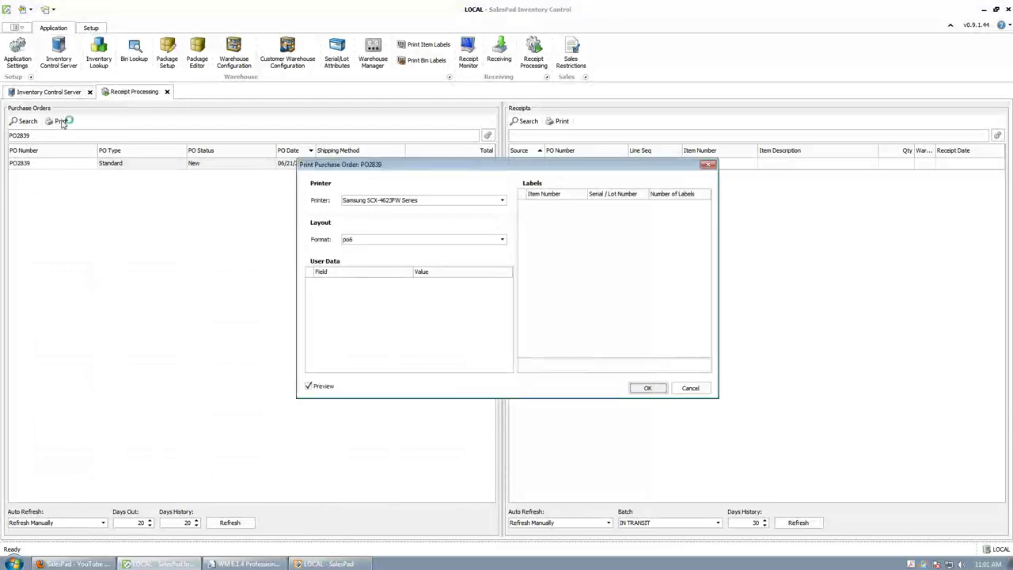
left_click(502, 240)
left_click(507, 241)
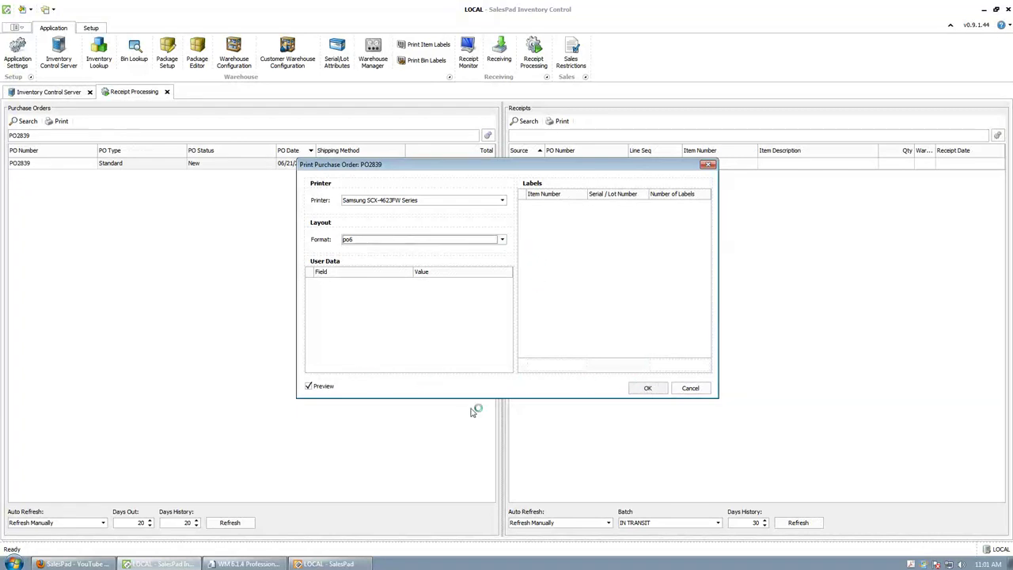
left_click(647, 388)
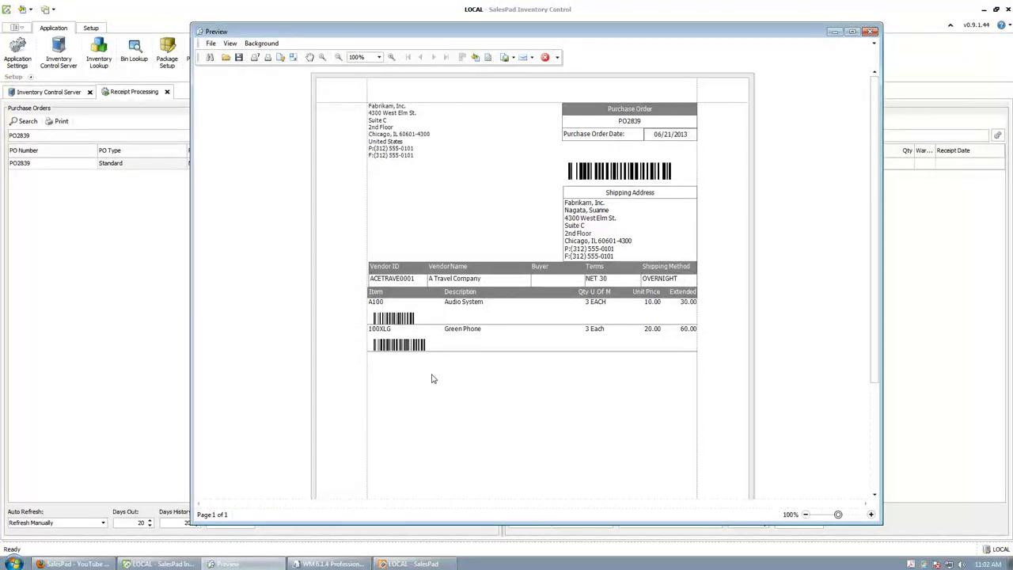
left_click(872, 32)
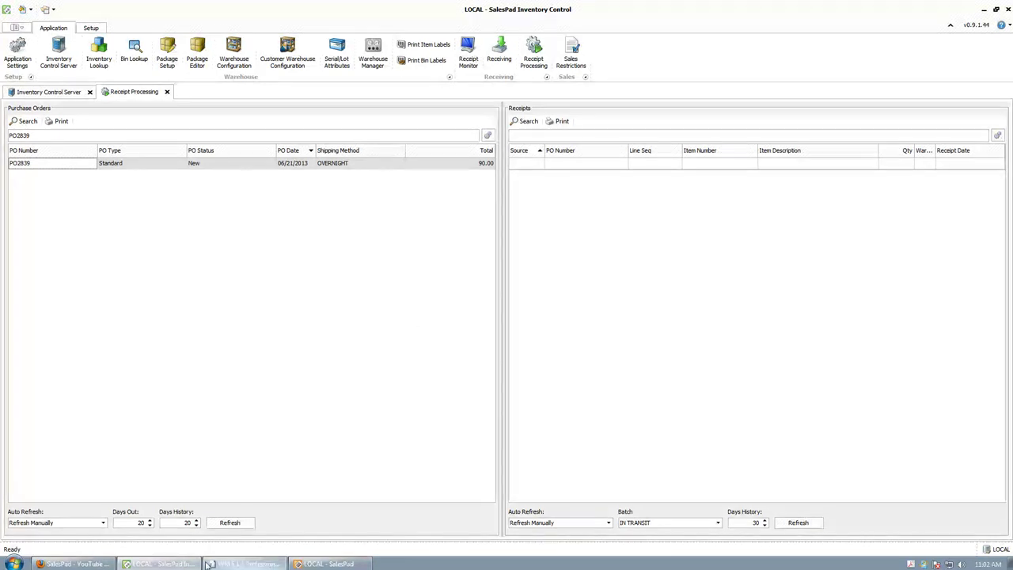
Step: Bring the mobile emulator forward and log in with the account password
left_click(250, 565)
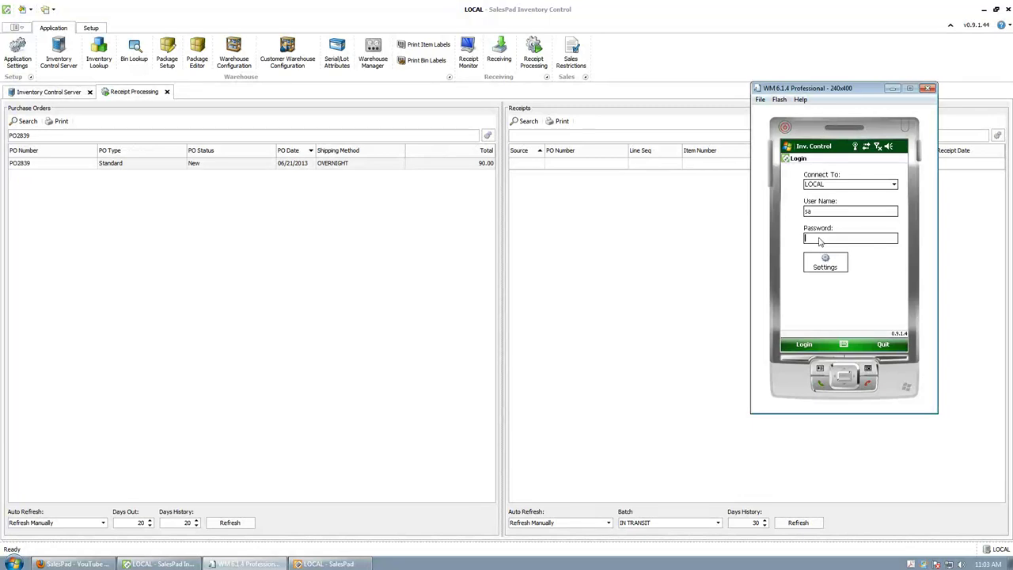
key("Return")
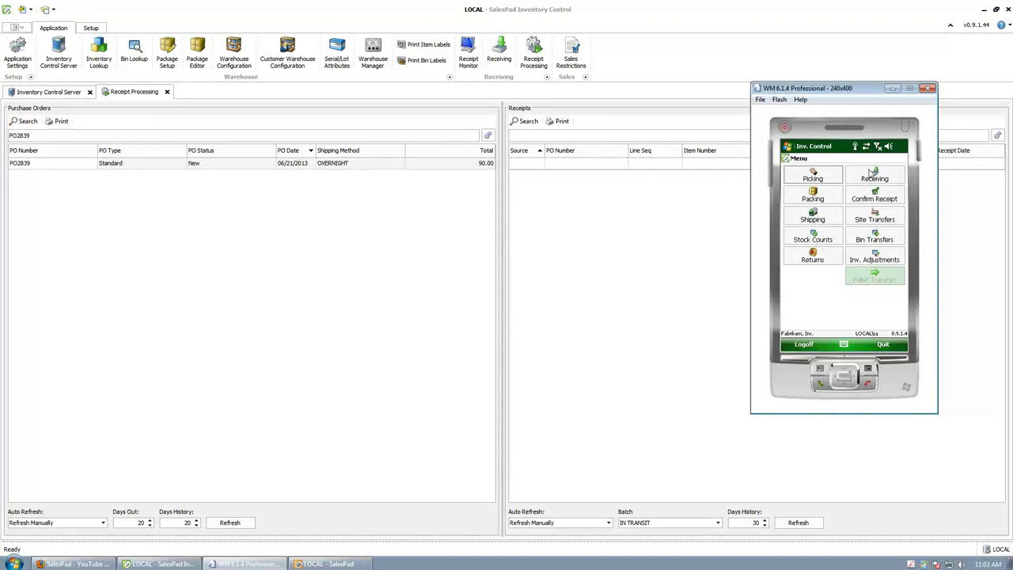
Step: Open mobile Receiving and enter purchase order PO2839 in the PO# field
left_click(885, 179)
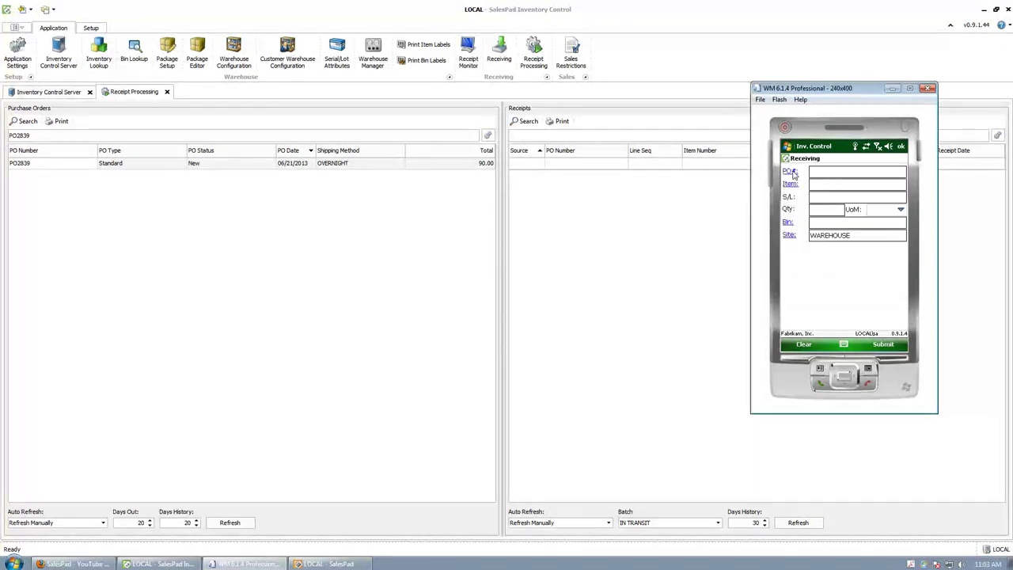
left_click(792, 172)
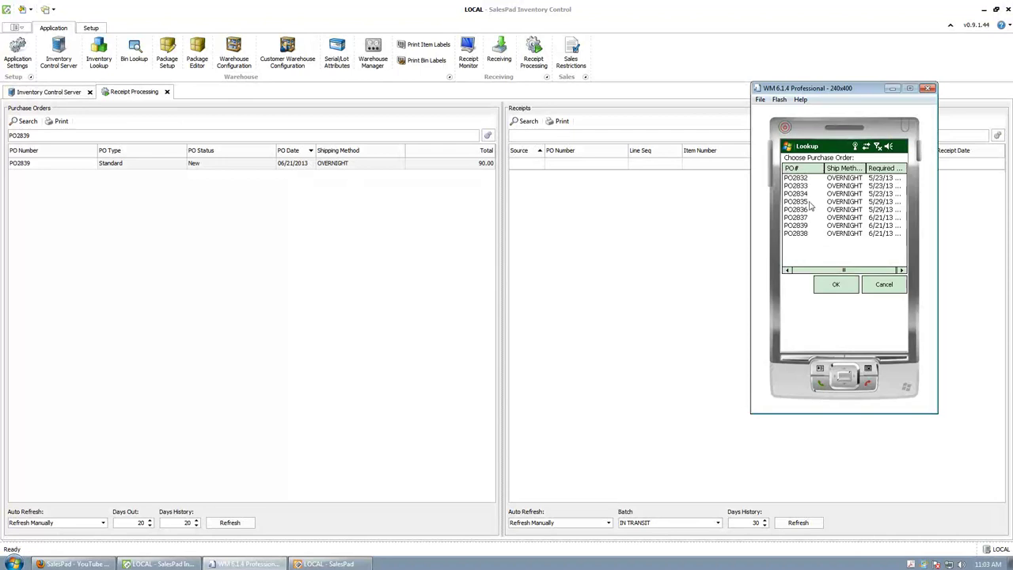
left_click(885, 285)
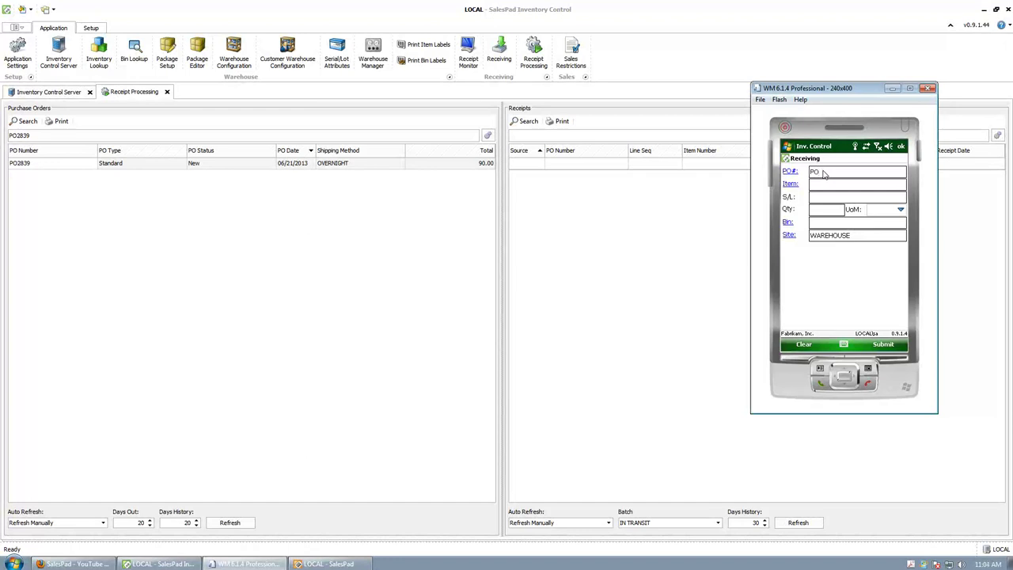
type("PO2839")
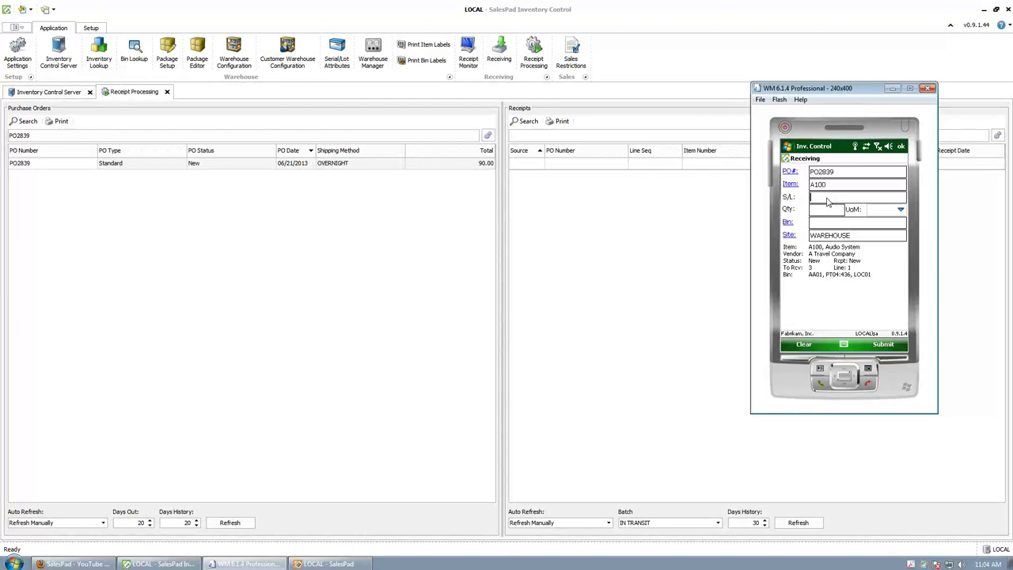
Step: Receive quantity 3 of A100 Audio System into bin LOC01 and submit
key("Return")
type("3")
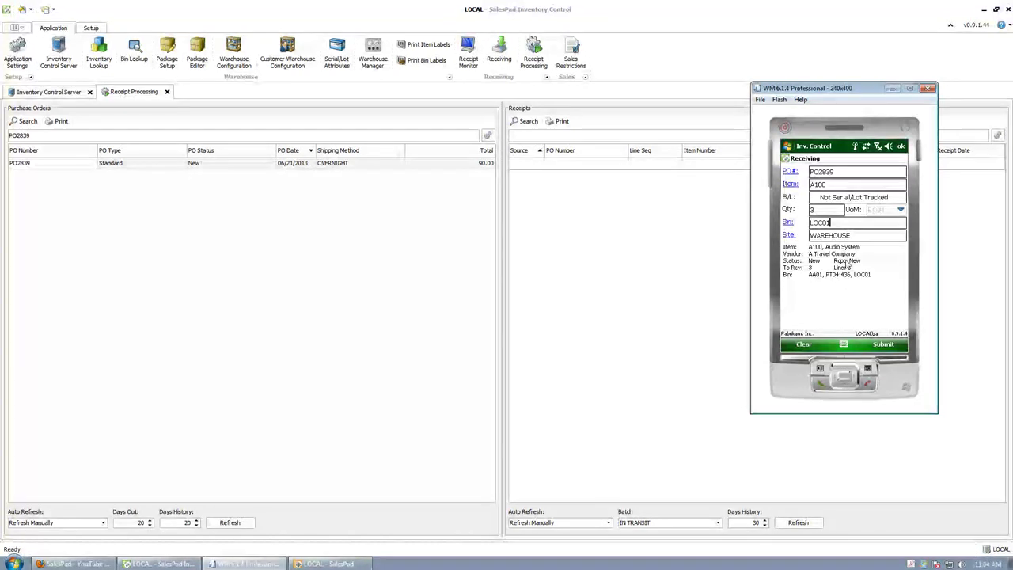
left_click(860, 236)
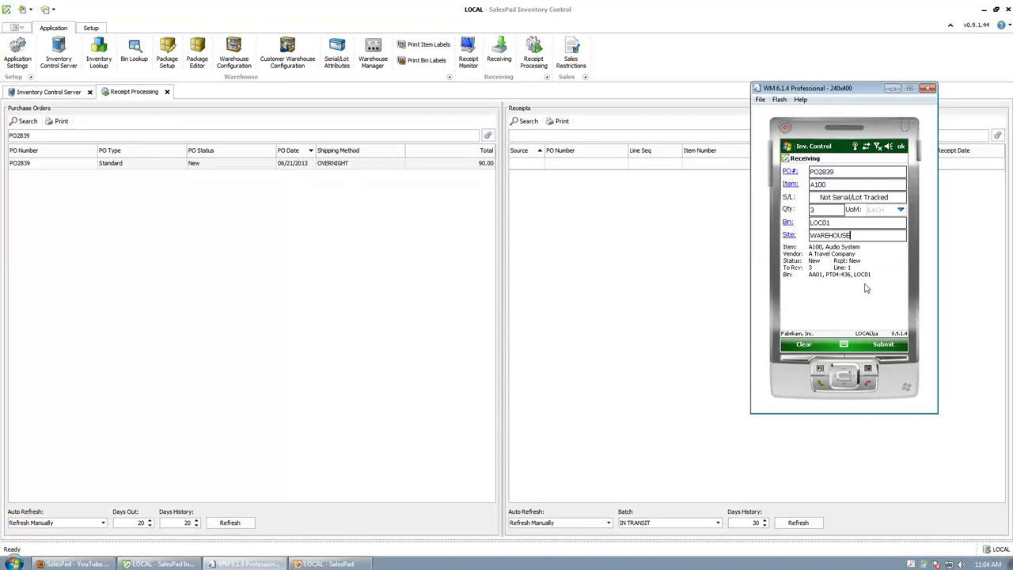
left_click(888, 347)
left_click(884, 346)
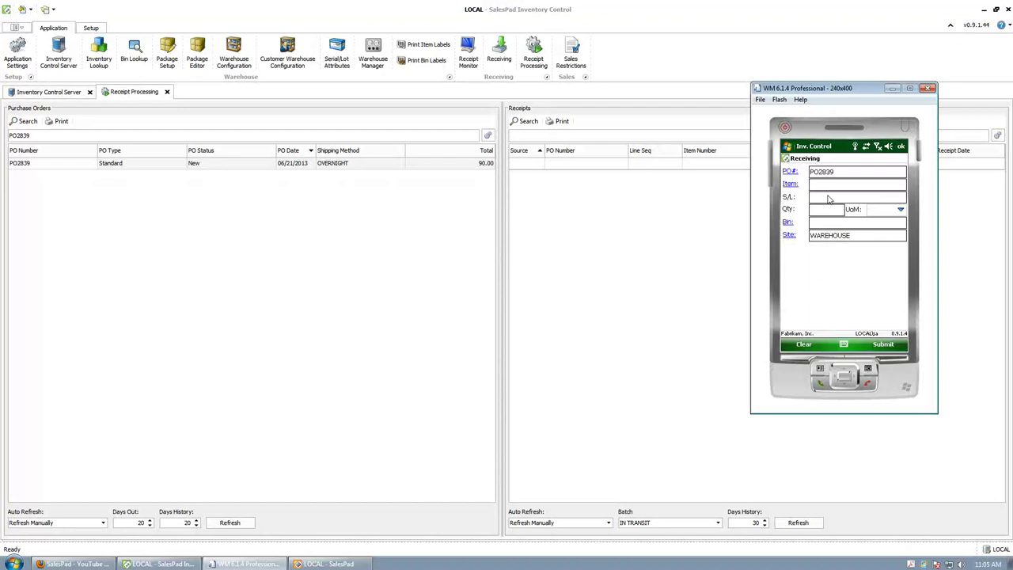
Step: Select PO line 2, 100XLG Green Phone, as the next item to receive
left_click(795, 183)
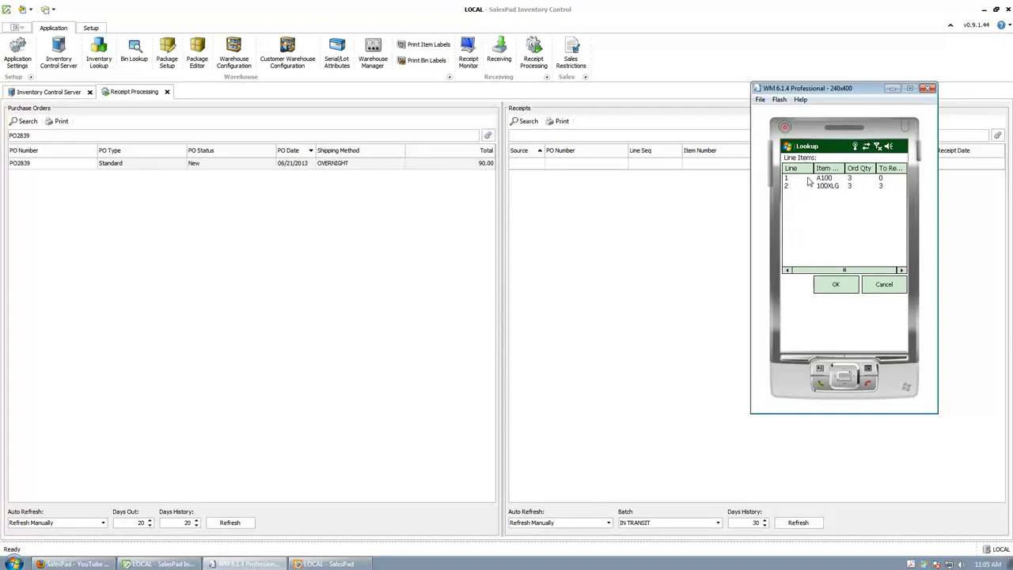
left_click(826, 181)
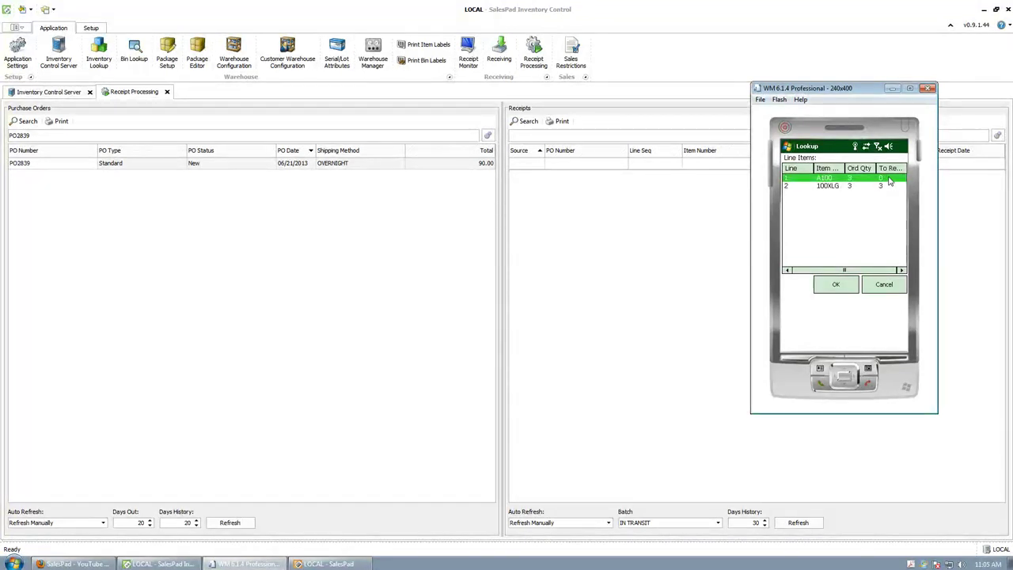
left_click(826, 187)
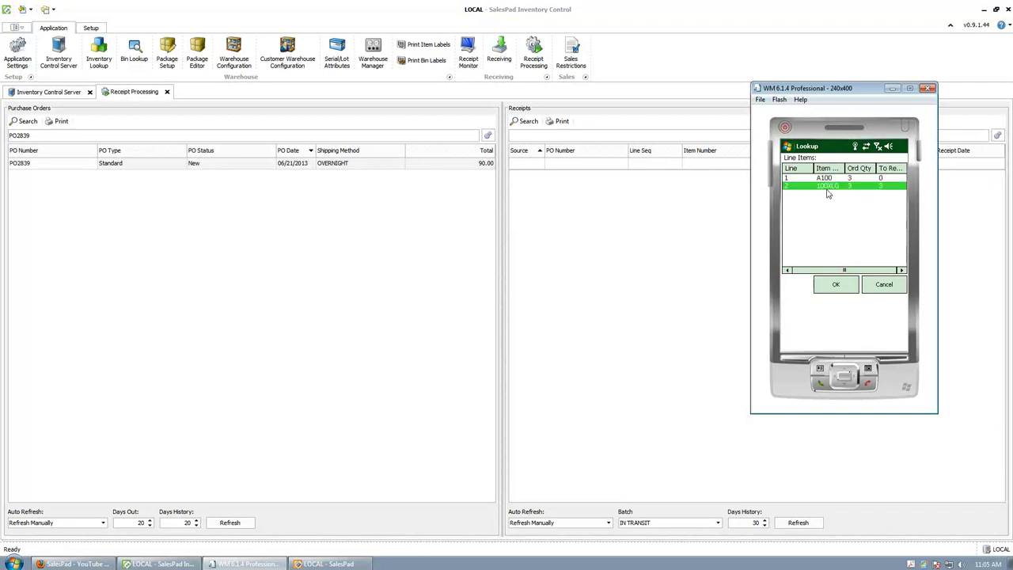
left_click(838, 285)
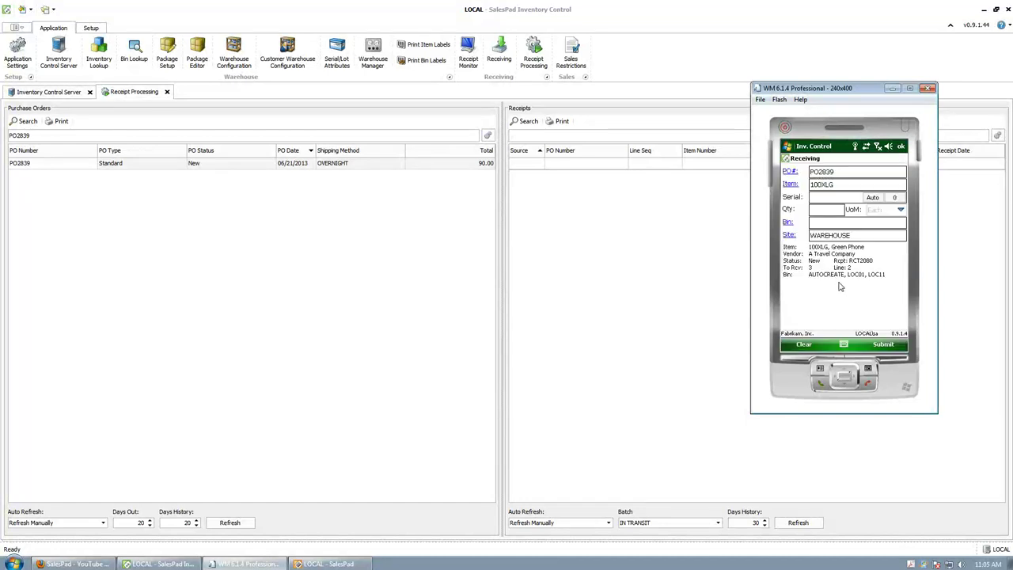
Step: Auto-generate 3 serial numbers for the Green Phones and submit them into bin LOC01
left_click(813, 199)
left_click(871, 200)
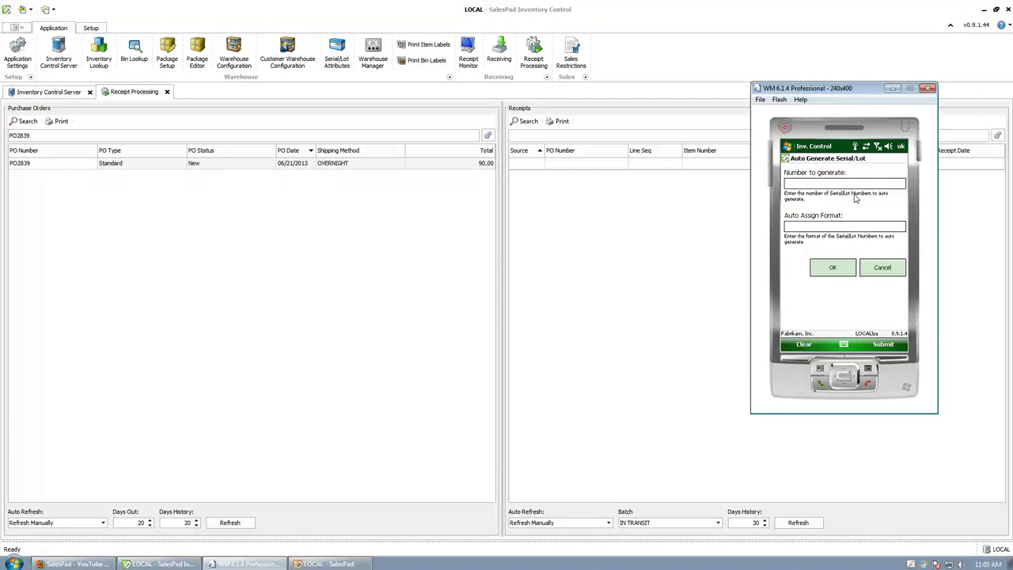
type("1")
left_click(833, 268)
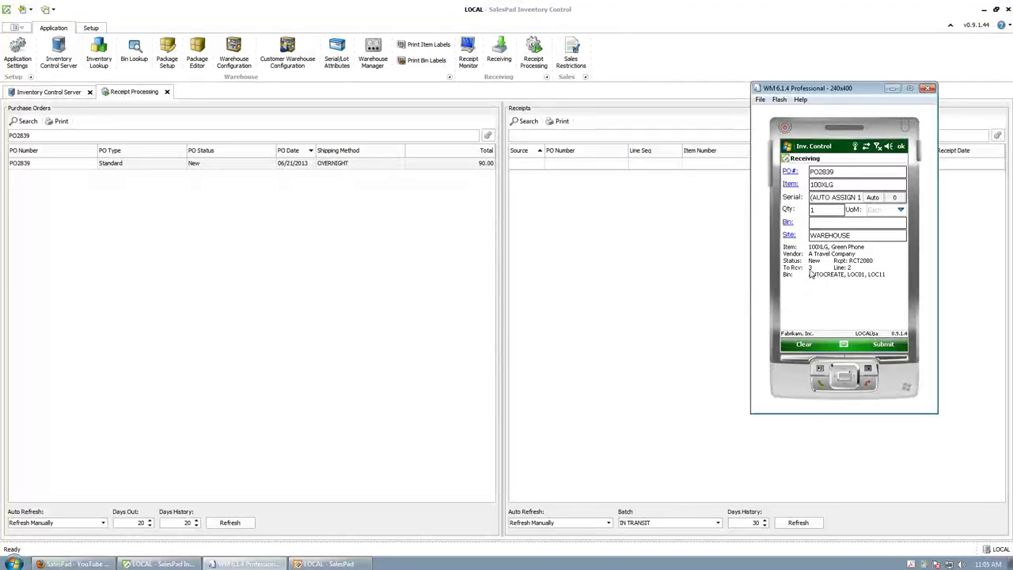
left_click(872, 197)
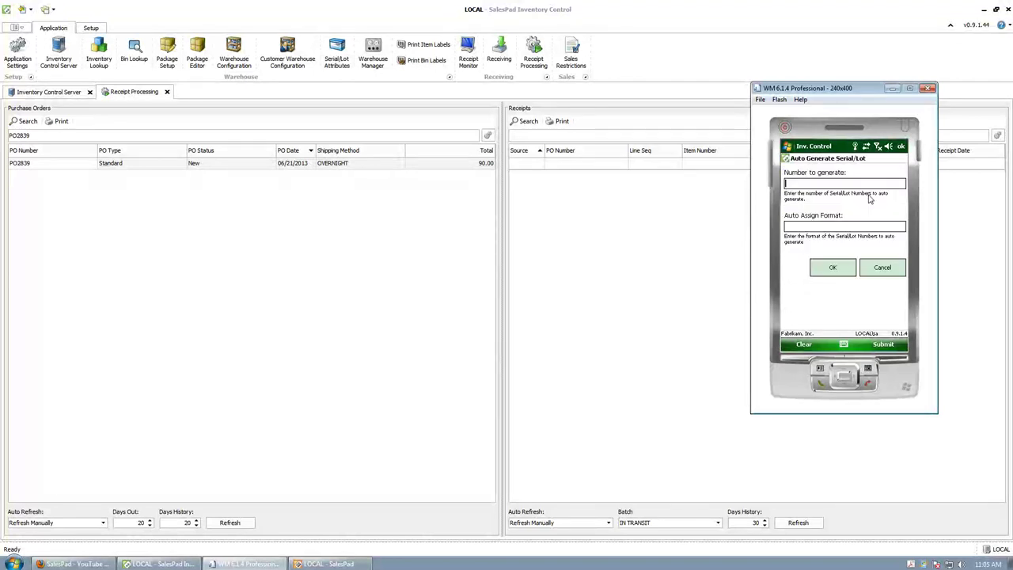
left_click(832, 269)
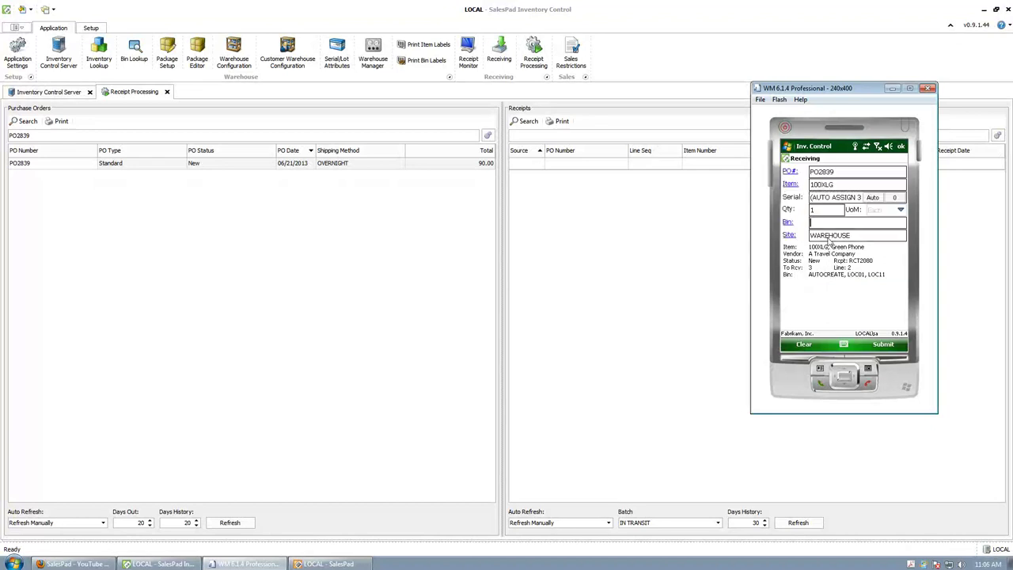
type("LOC01")
left_click(885, 345)
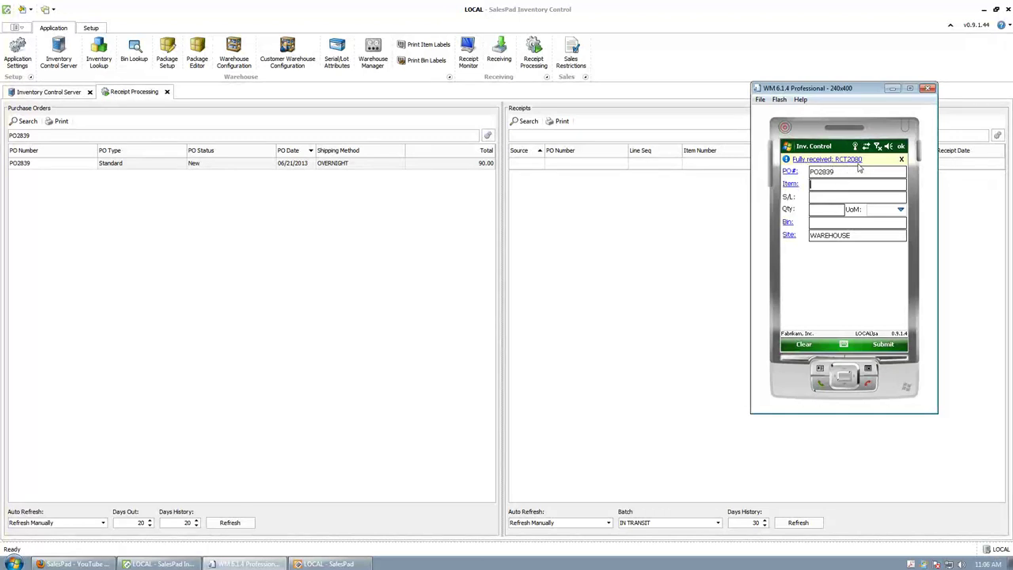
Step: Move the emulator aside and read the receipt number RCT2080 on mobile
left_click_drag(848, 92, 300, 146)
left_click(535, 138)
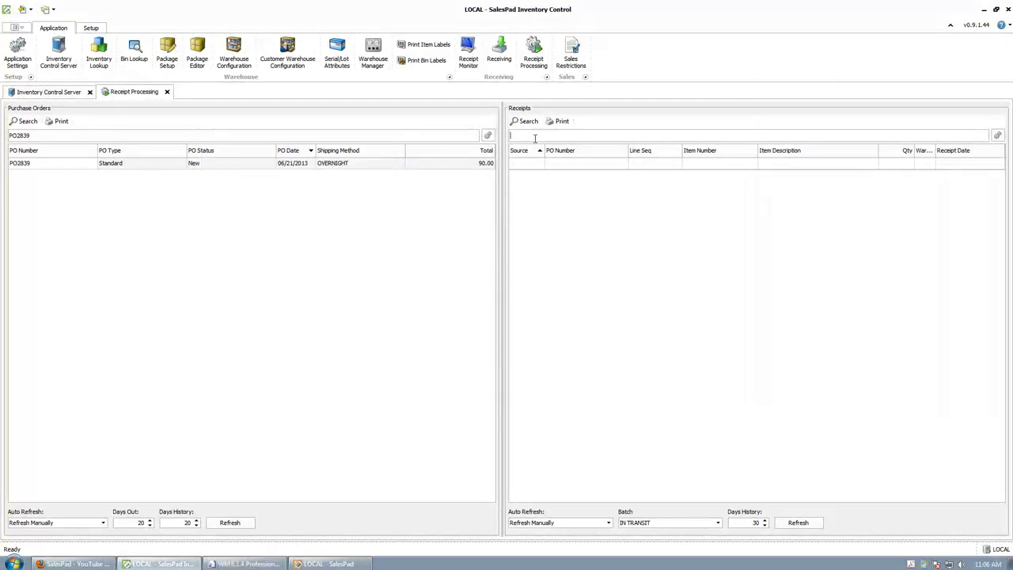
left_click(224, 565)
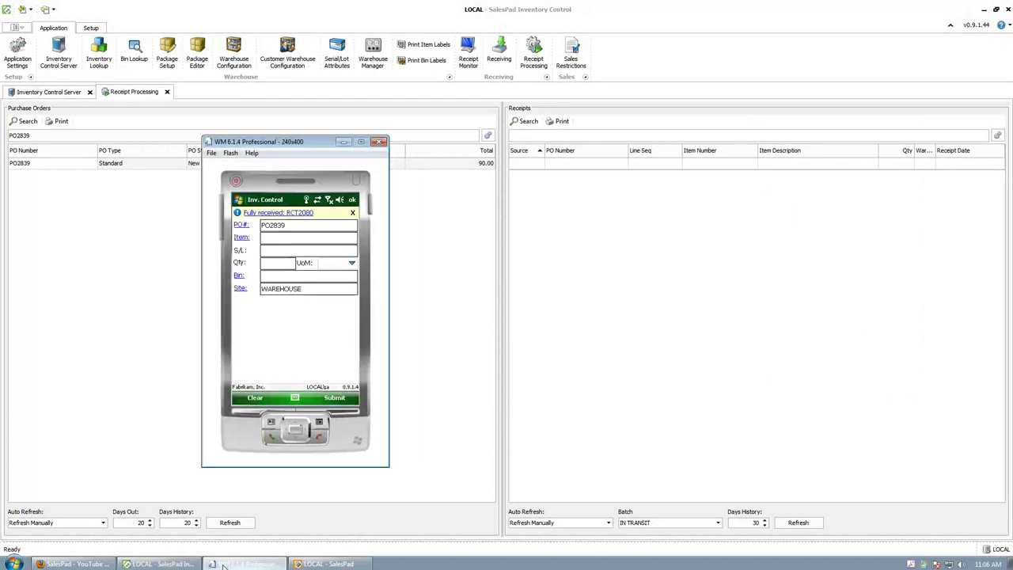
left_click(311, 442)
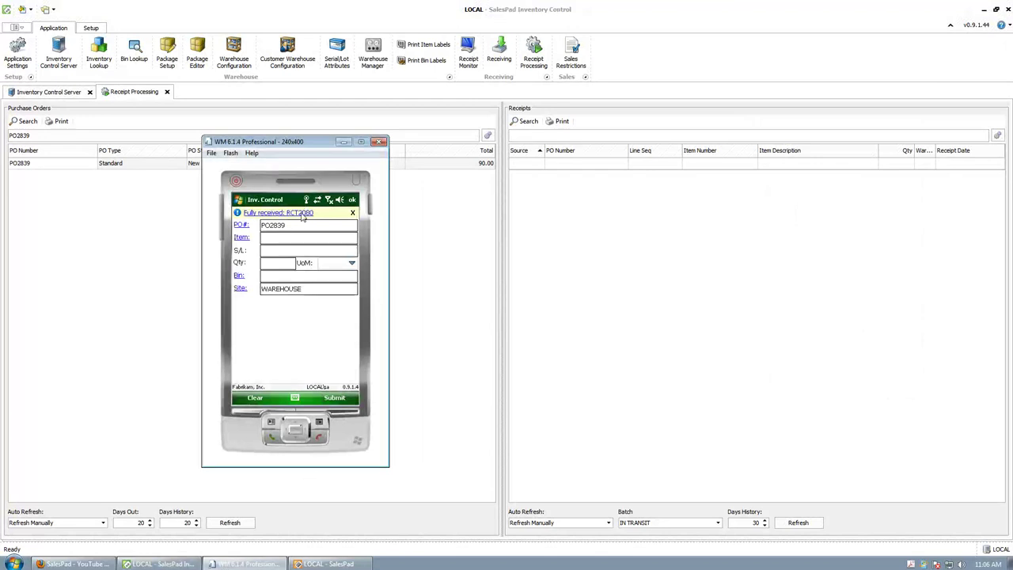
Step: Filter the Receipts list by rct2080 to show its two PO2839 lines
left_click(553, 135)
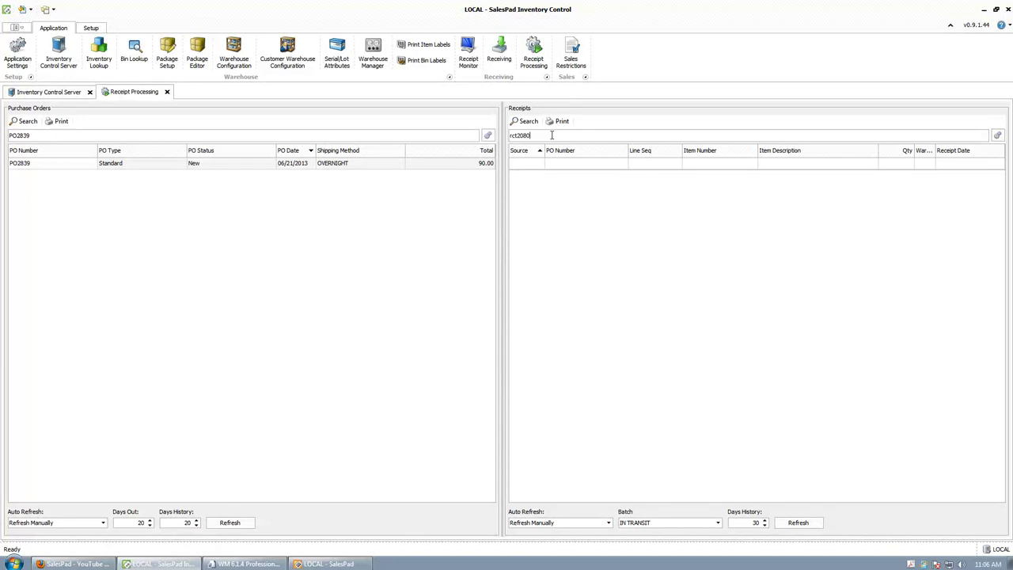
type("rct2080")
key("Return")
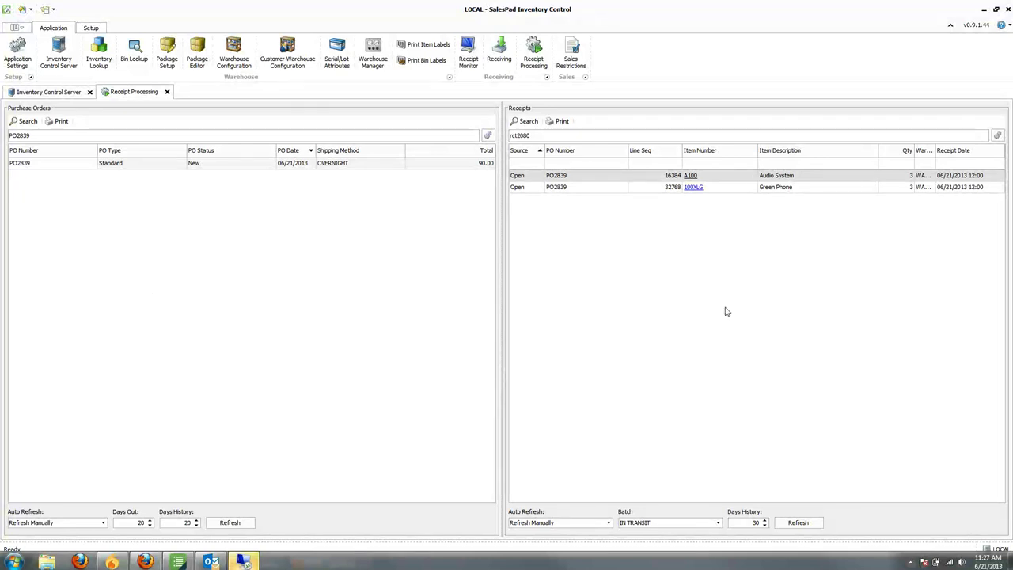
Step: Create a new FULFILLMENT ORDER for the customer from the SalesPad customer card
left_click(345, 565)
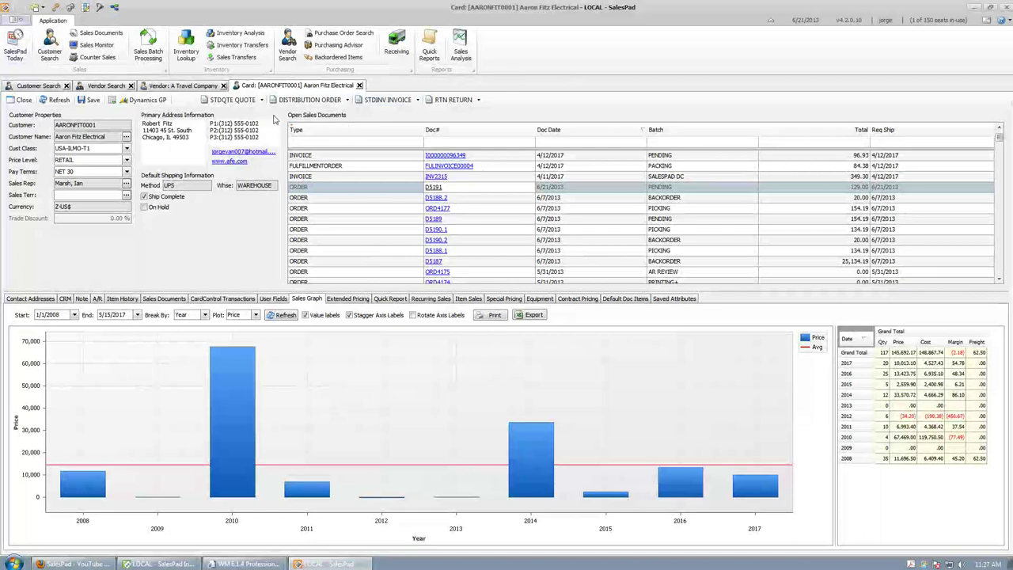
left_click(347, 100)
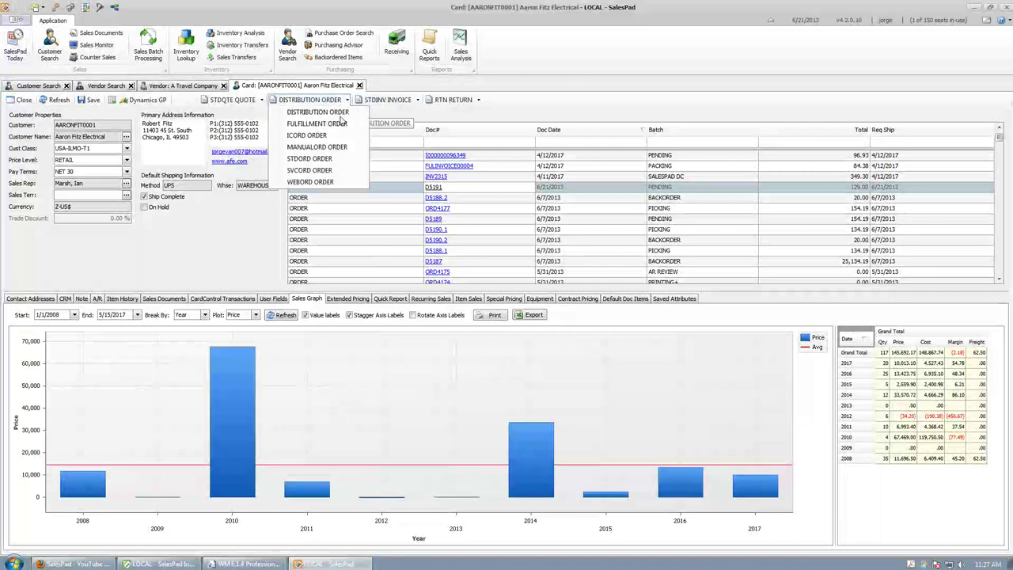
left_click(328, 123)
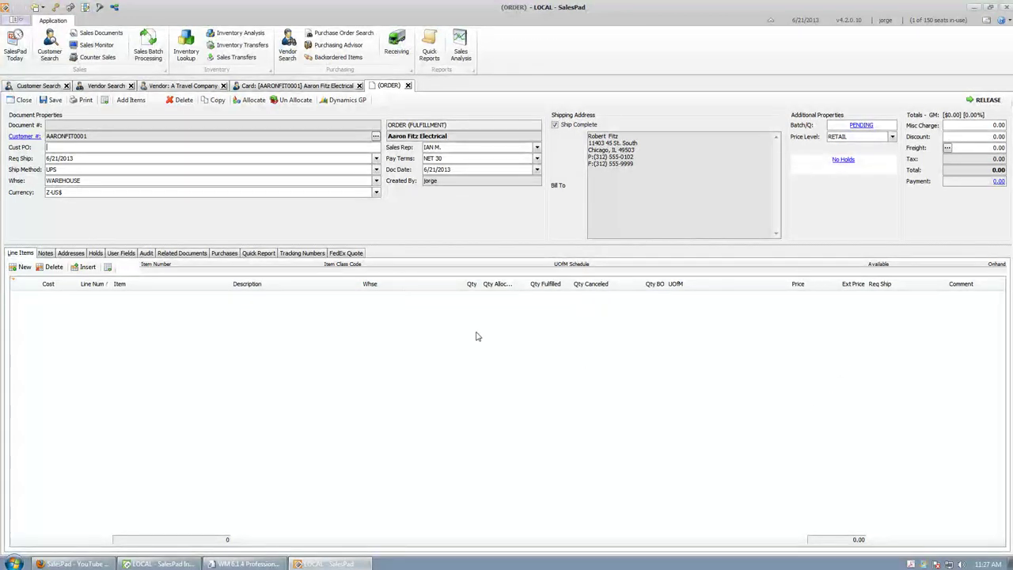
Step: Add the received items, delete the WIRE-MCD-0001 line and set Green Phone quantity to 1
left_click(129, 99)
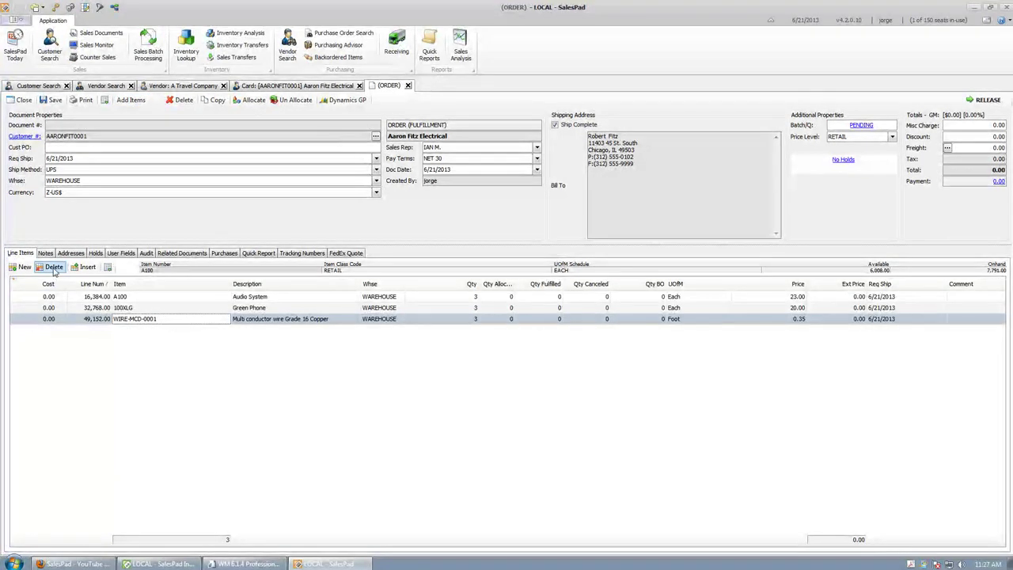
left_click(53, 267)
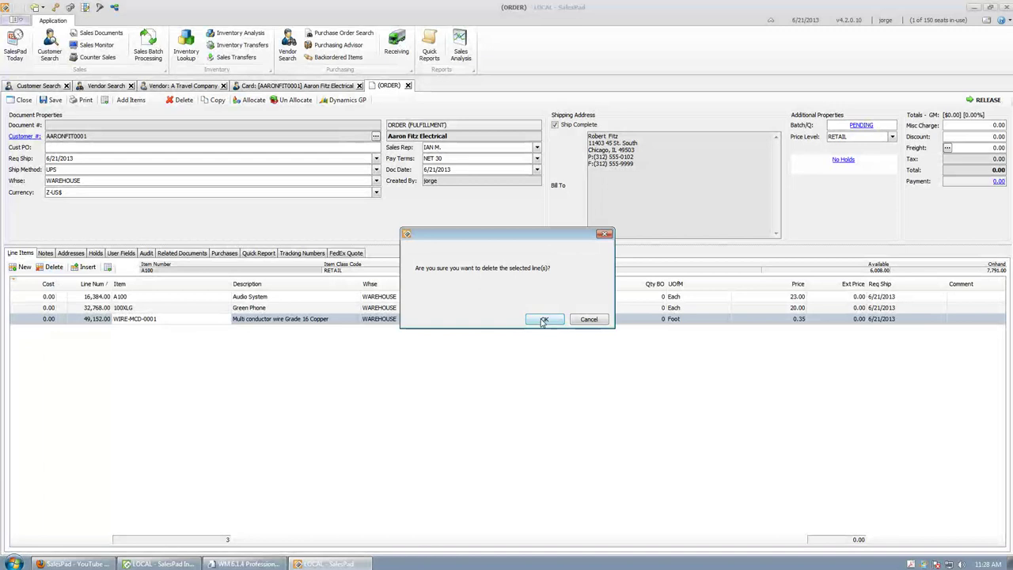
left_click(542, 320)
left_click(464, 310)
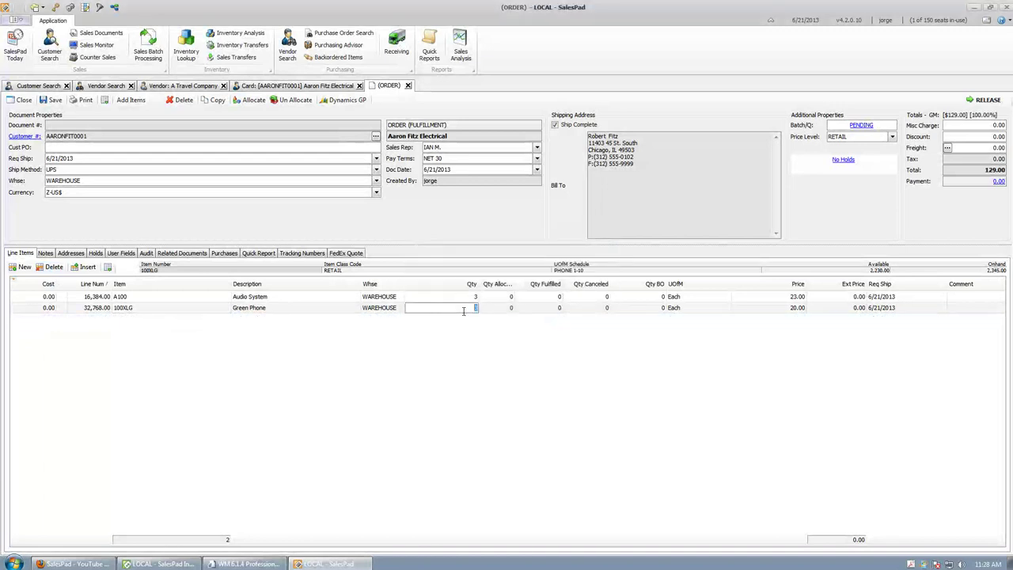
type("1")
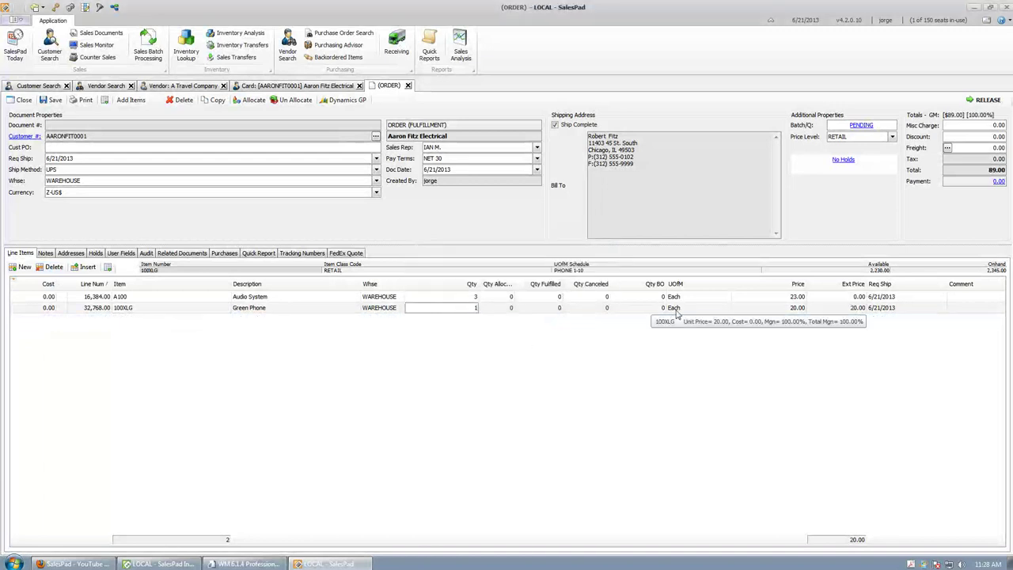
left_click(789, 308)
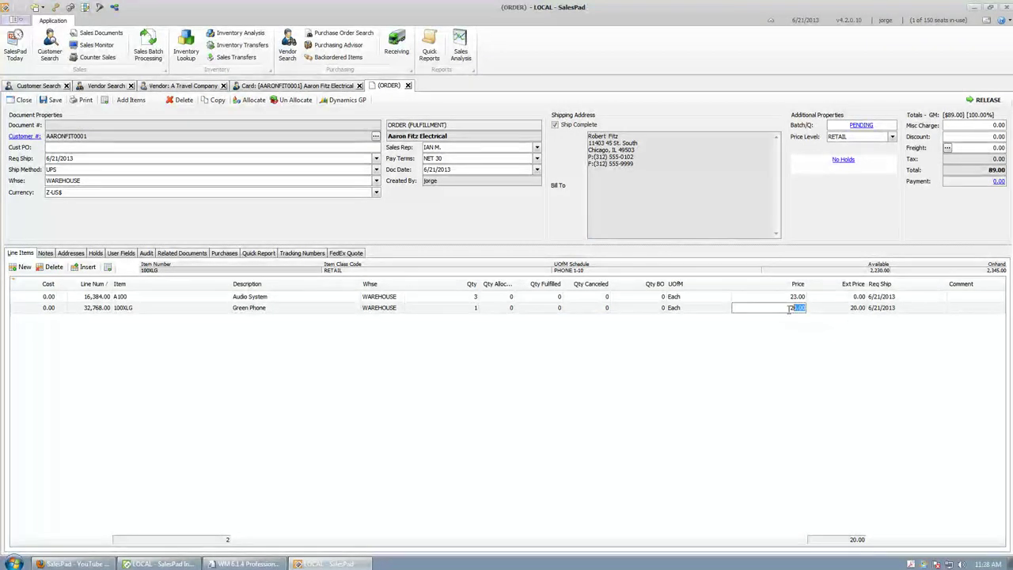
left_click(785, 310)
Step: Save the fulfillment order as 000561 and select its order number
left_click(54, 100)
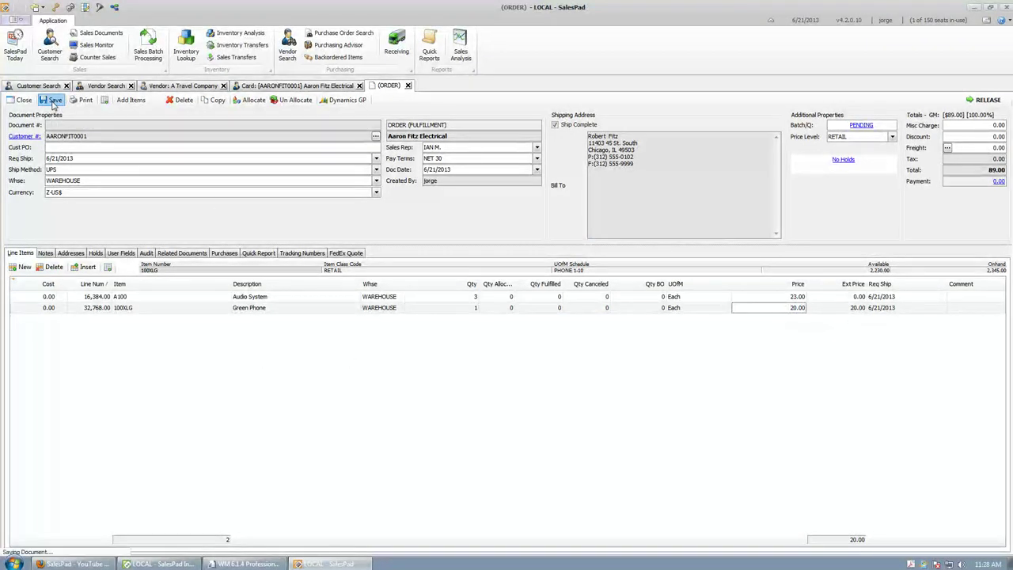
left_click(599, 325)
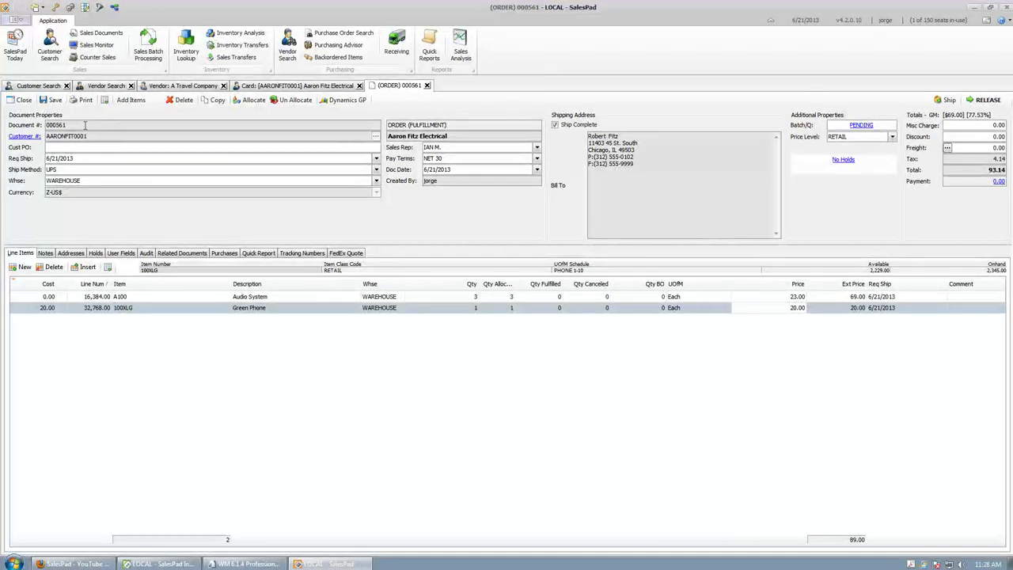
left_click_drag(85, 125, 50, 129)
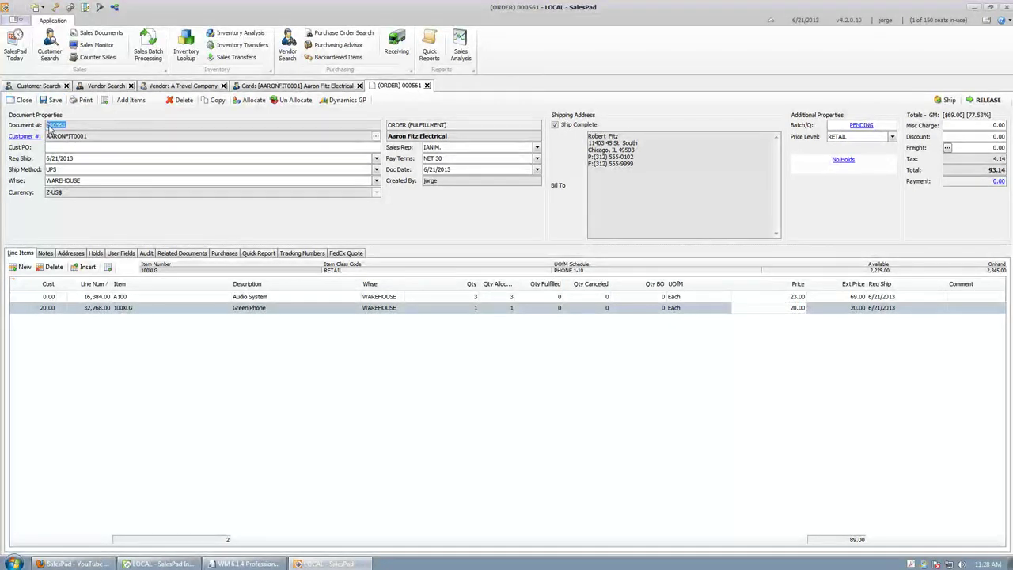
left_click(85, 100)
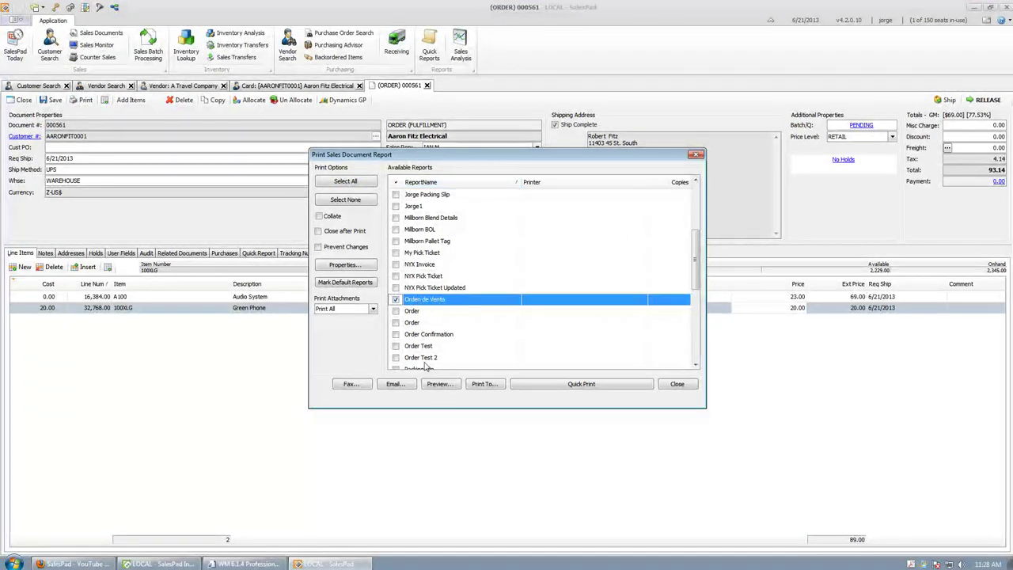
left_click(441, 387)
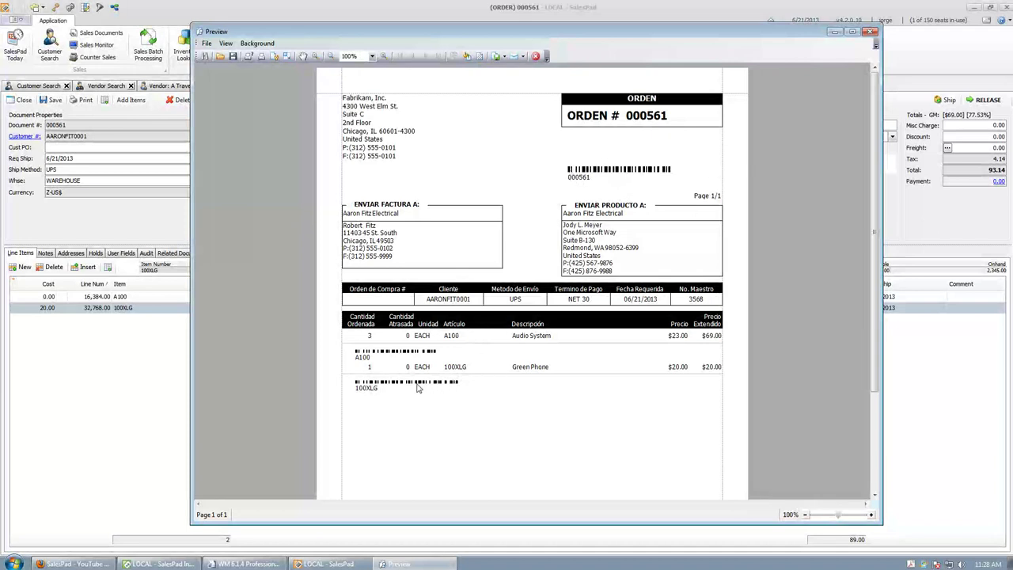
left_click(870, 32)
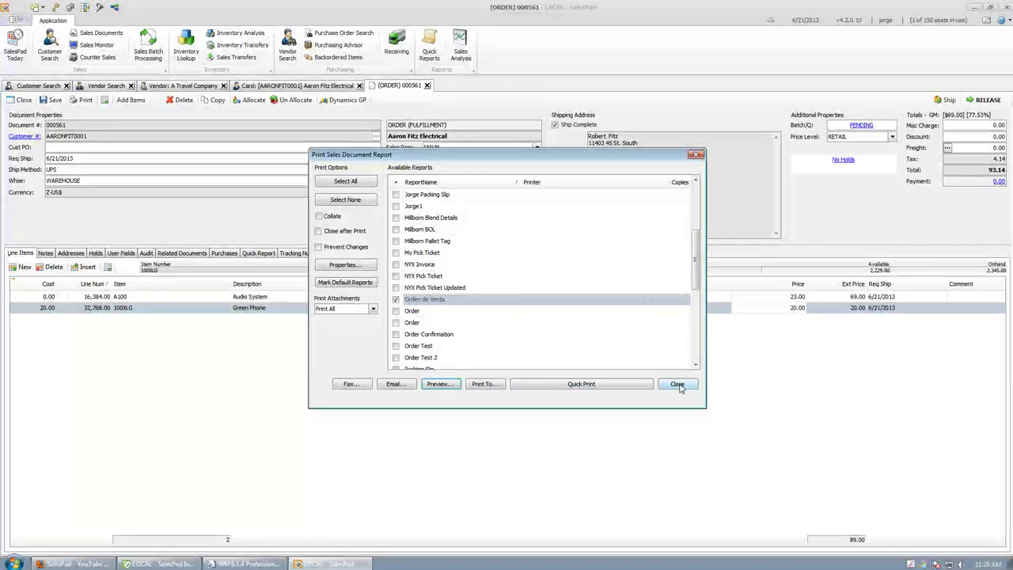
left_click(677, 384)
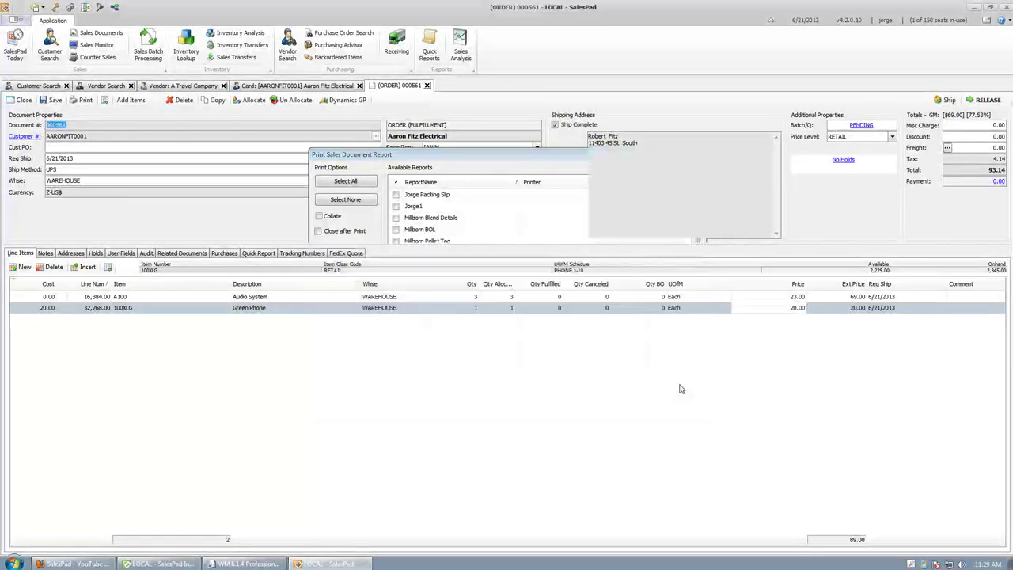
Step: Close order 000561 and start Picking on the Inventory Control handheld emulator
left_click(427, 86)
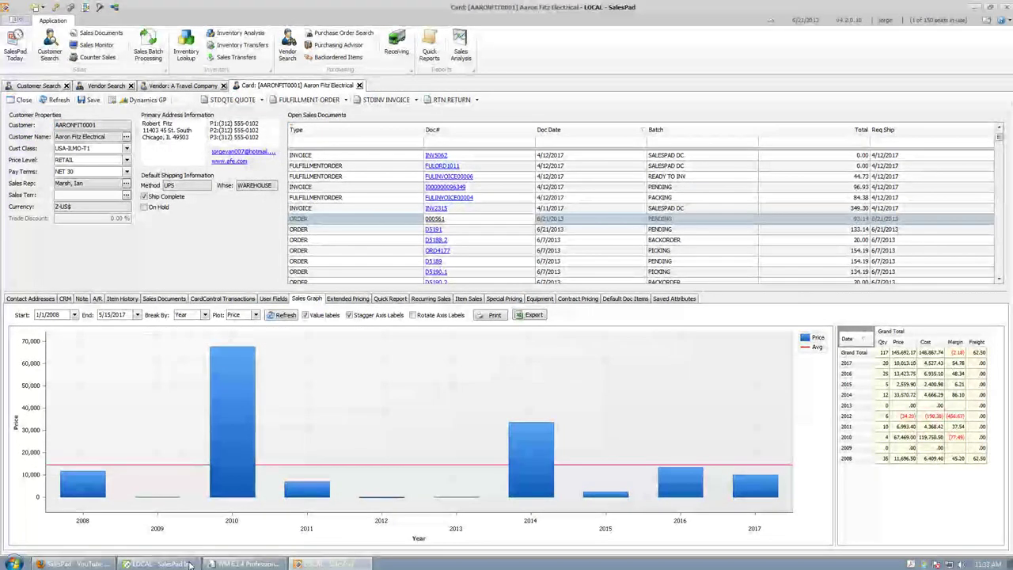
left_click(190, 564)
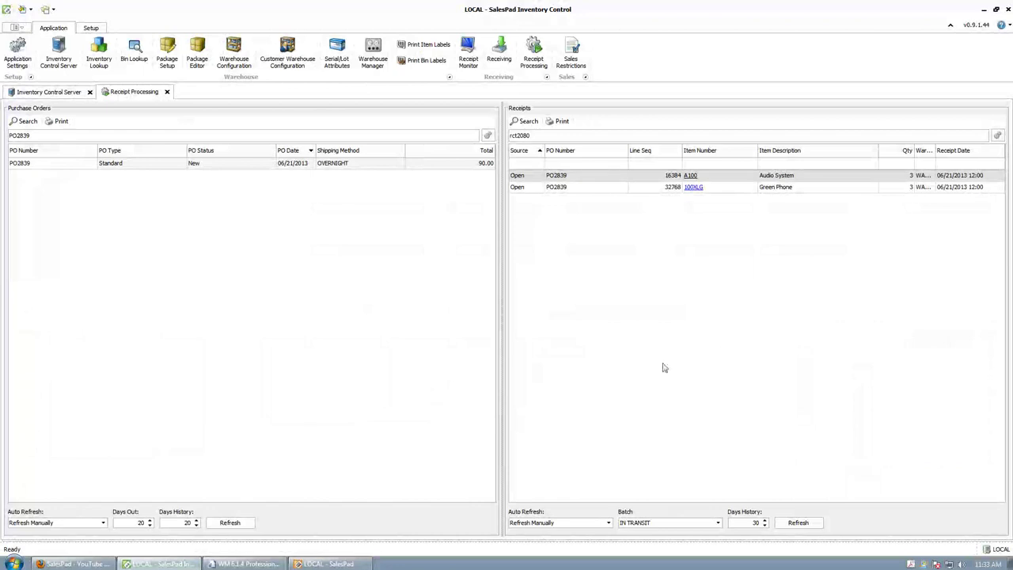
left_click(245, 564)
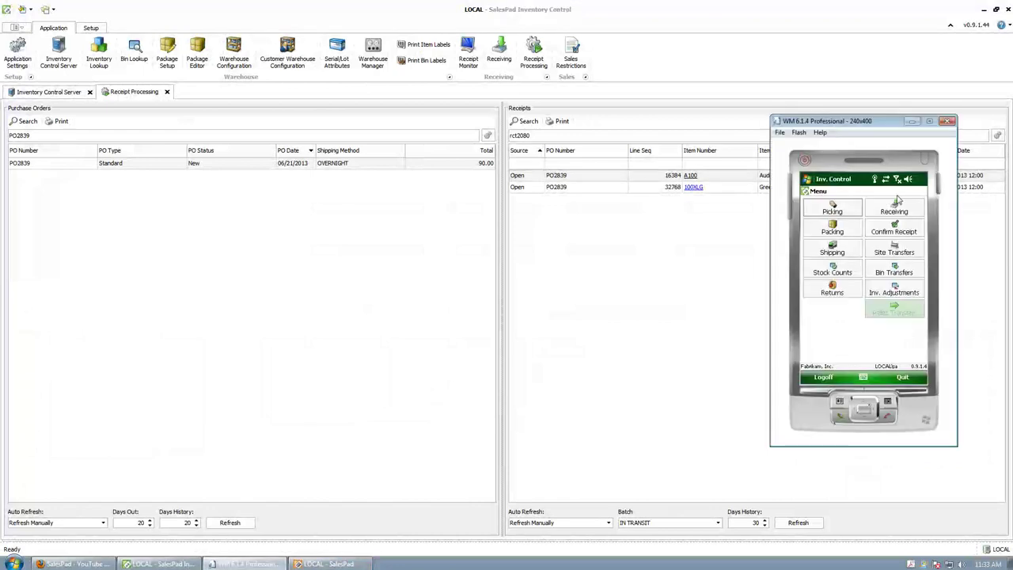
left_click(850, 215)
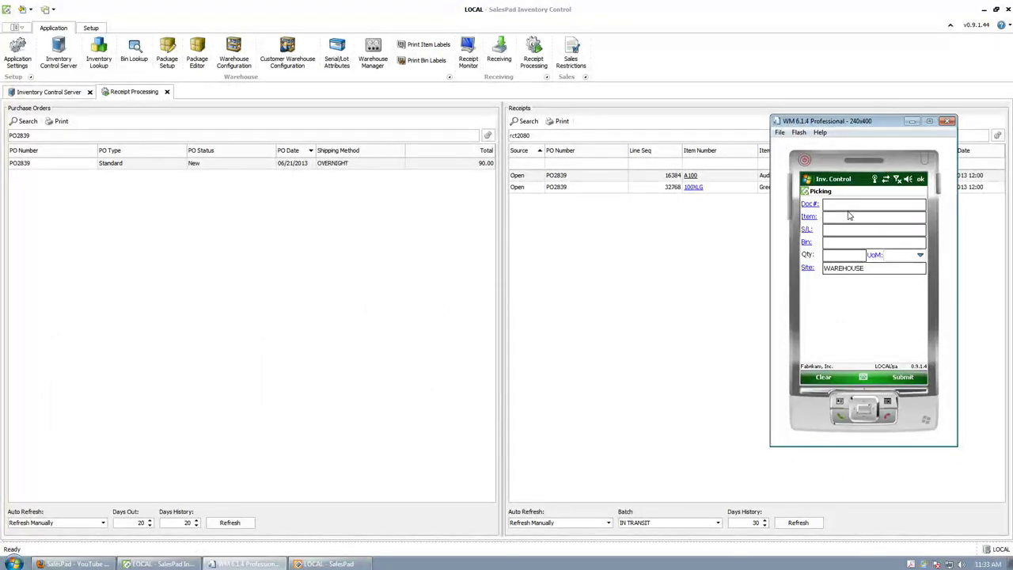
Step: Pick the 3 A100 Audio System units for document 000561 and submit
type("000561")
key("Return")
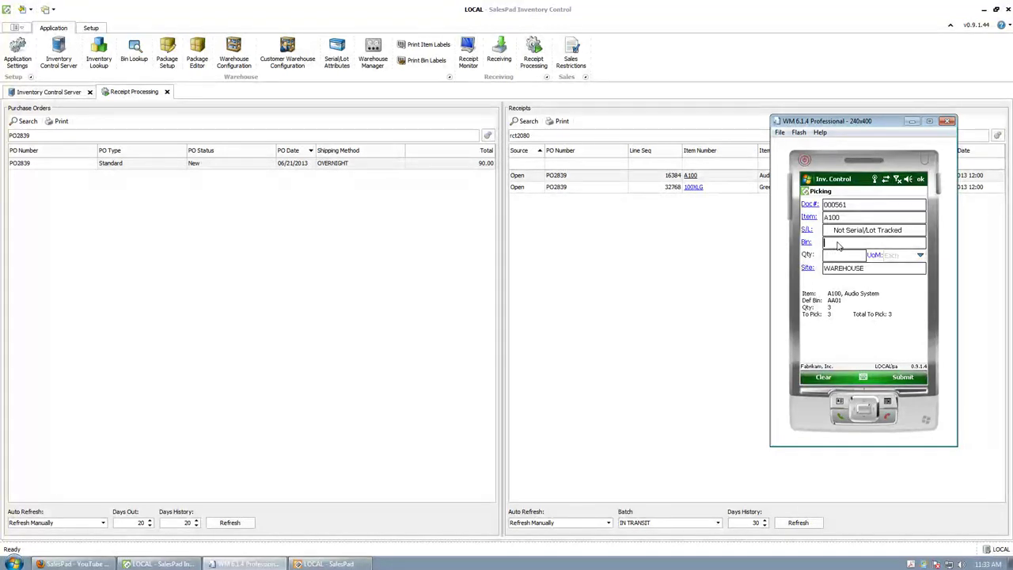
type("LOC0")
type("1")
type("3")
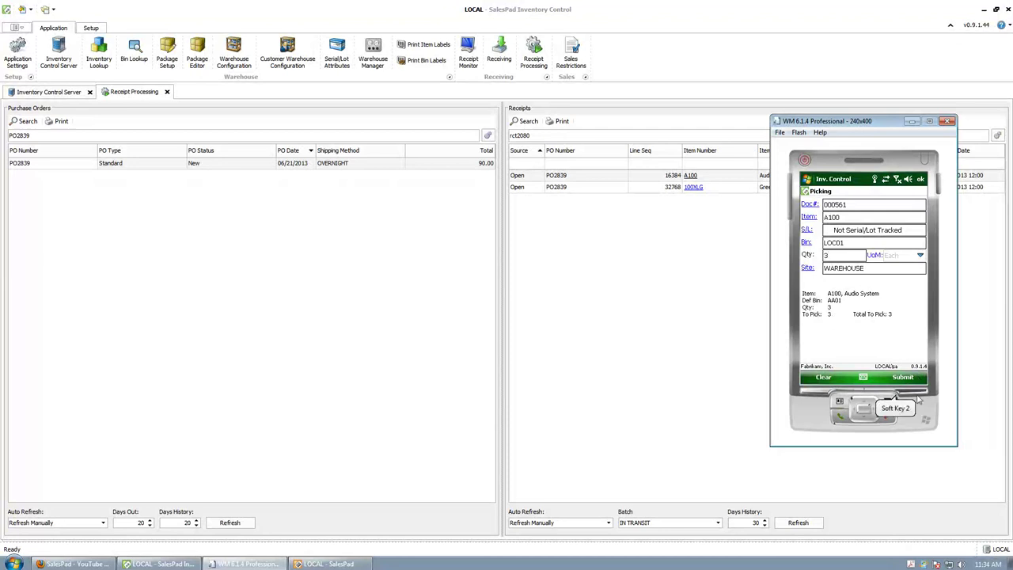
left_click(904, 377)
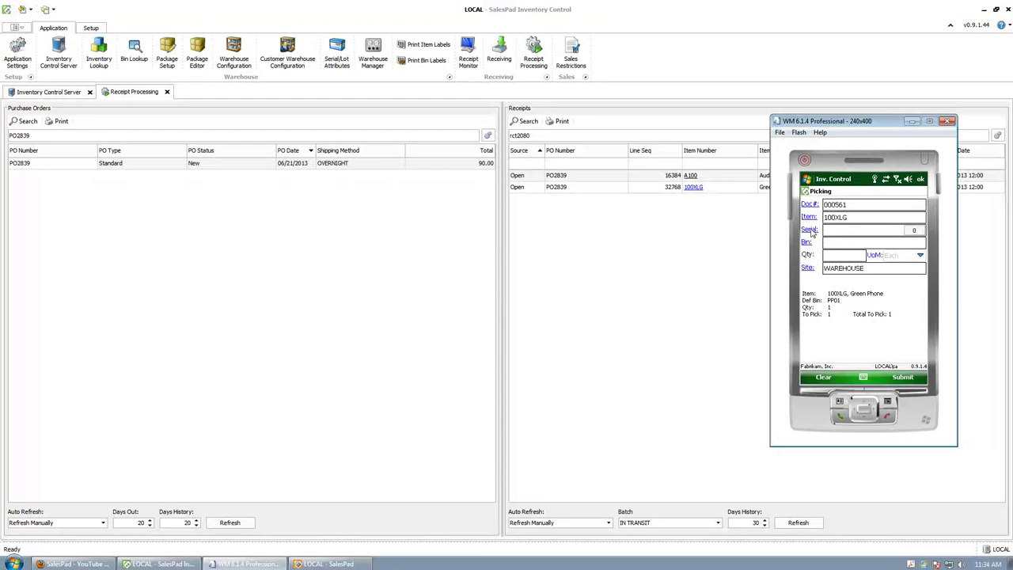
Step: Enter bin LOC01 for the 100XLG Green Phone pick
left_click(810, 231)
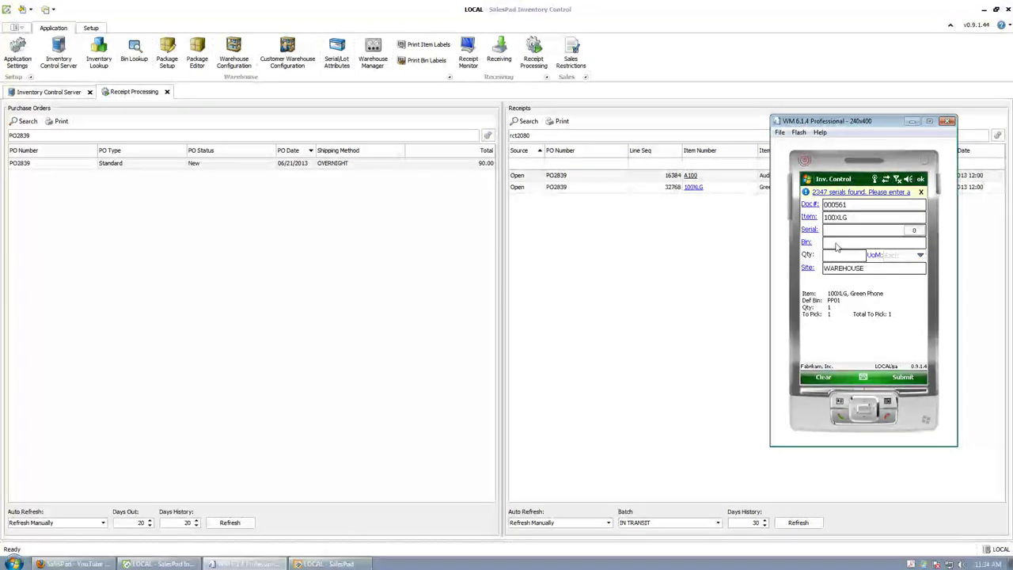
left_click(836, 246)
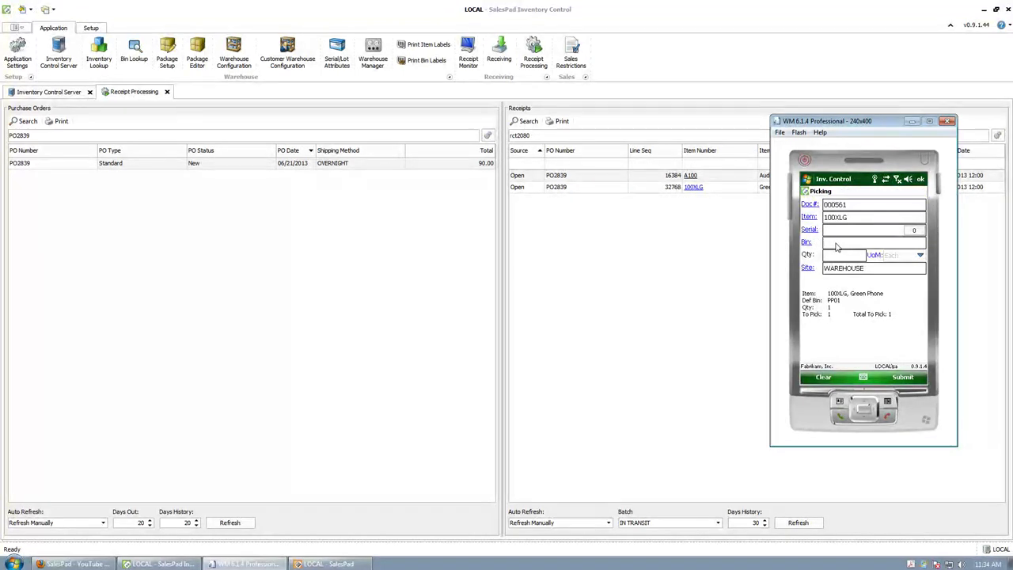
type("LOC01")
key("Return")
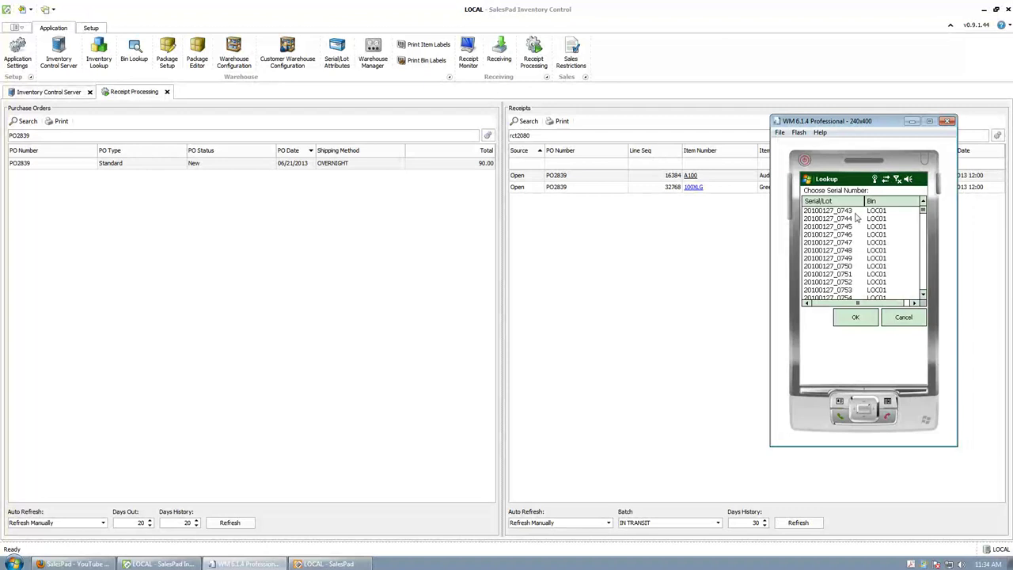
Step: Choose serial 20100127_0743, set the quantity and submit the Green Phone pick
left_click(851, 212)
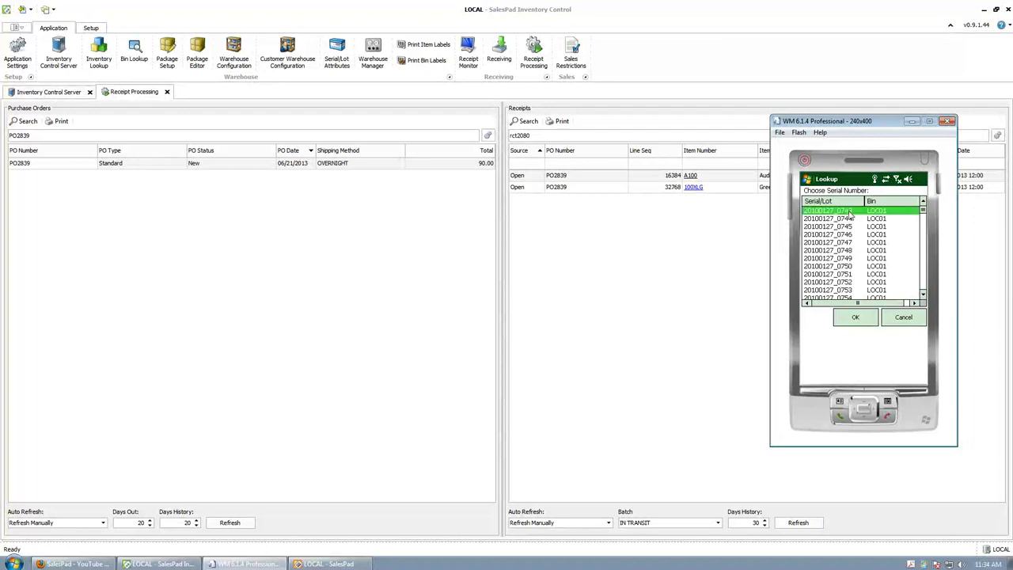
left_click(870, 319)
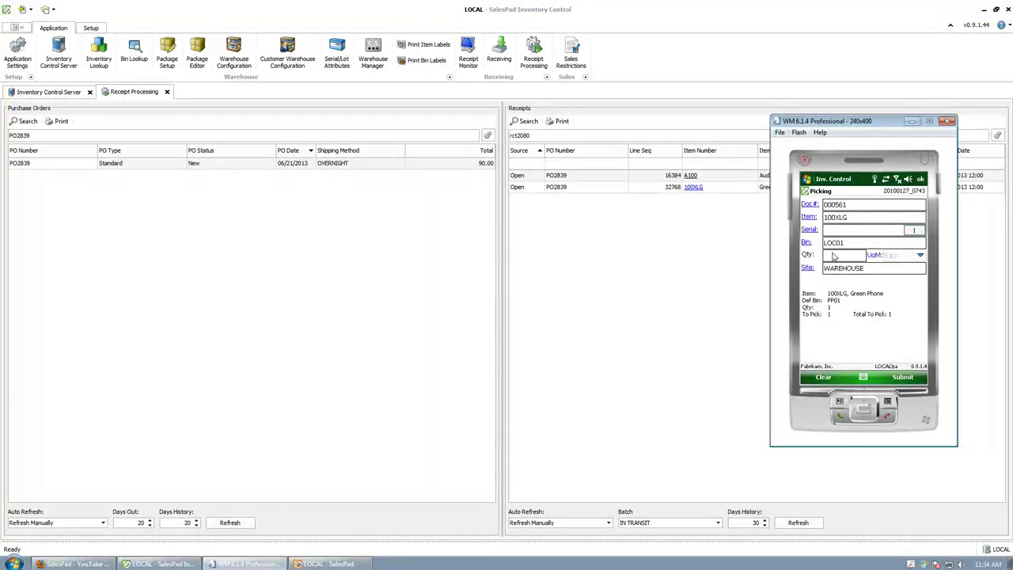
left_click(834, 256)
left_click(908, 380)
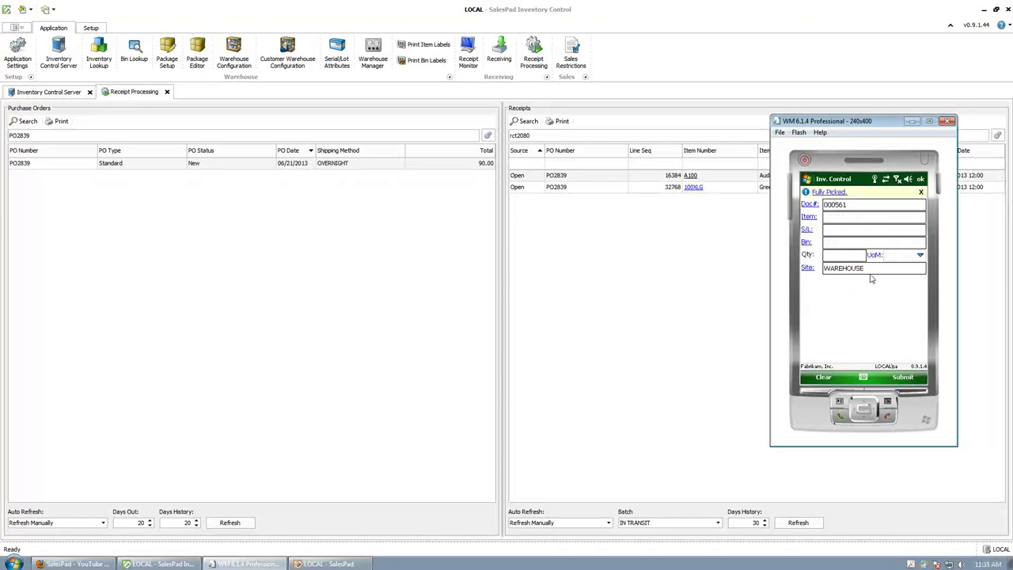